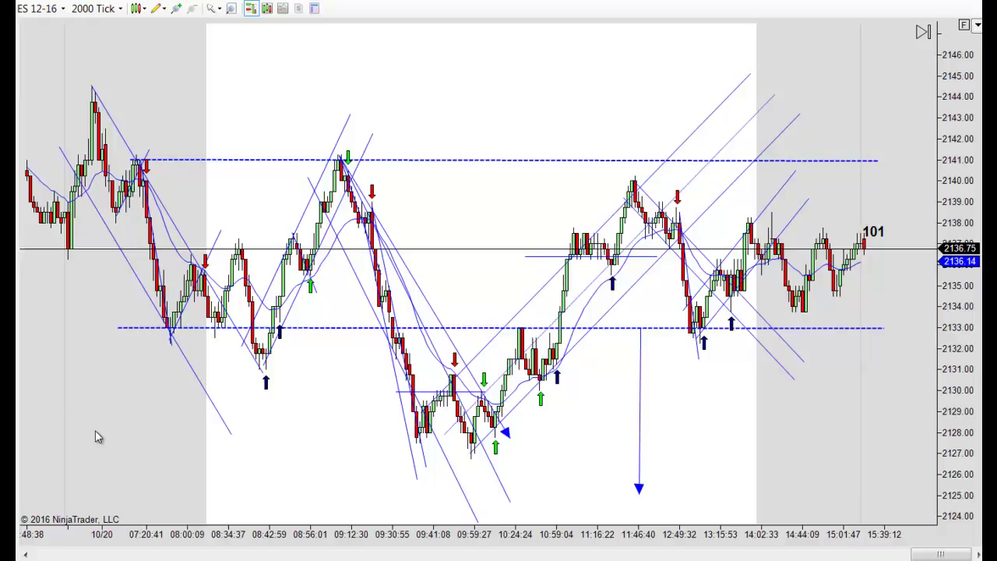
left_click_drag(106, 434, 703, 436)
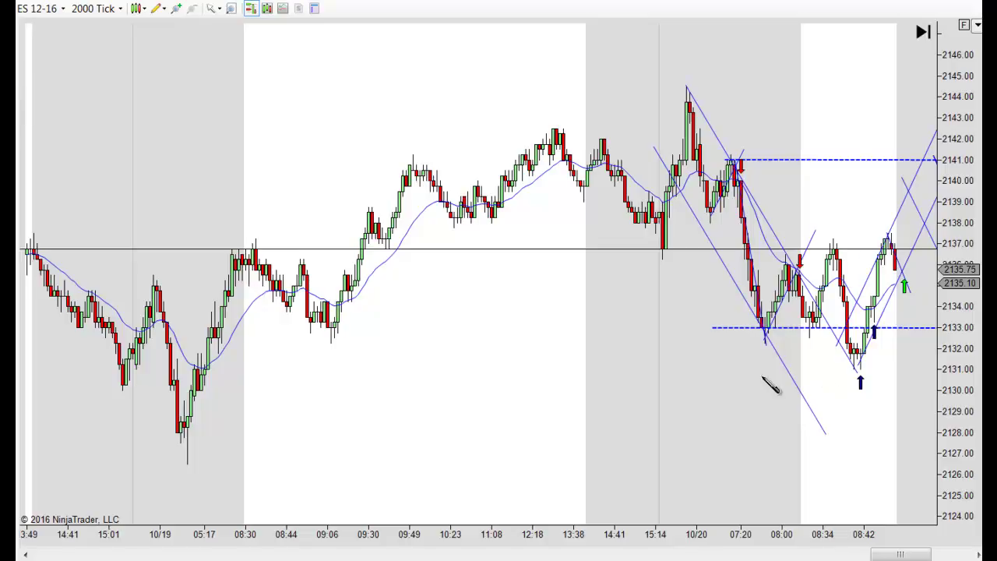
left_click(697, 313)
left_click(919, 378)
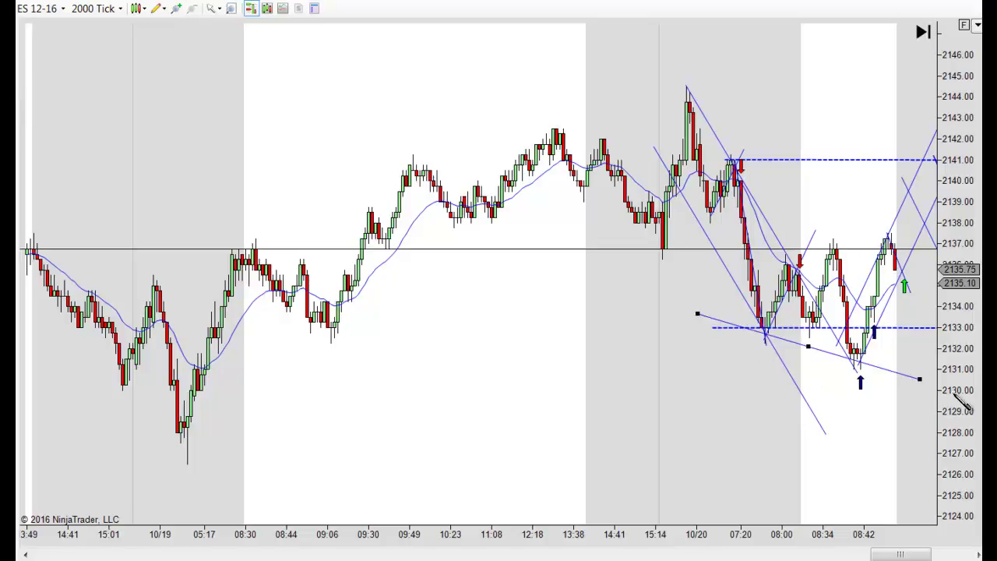
left_click_drag(963, 399, 930, 380)
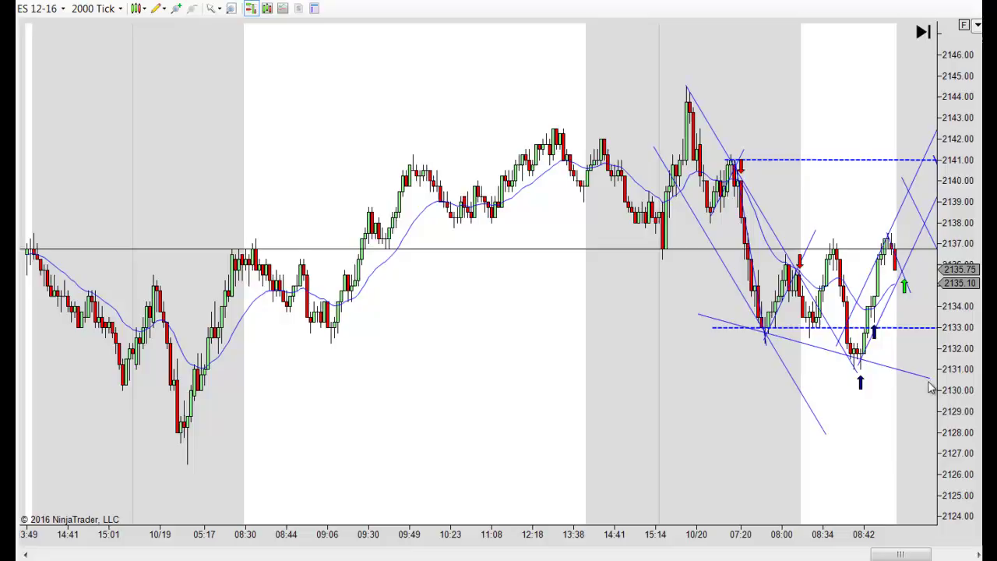
left_click(785, 339)
key("Delete")
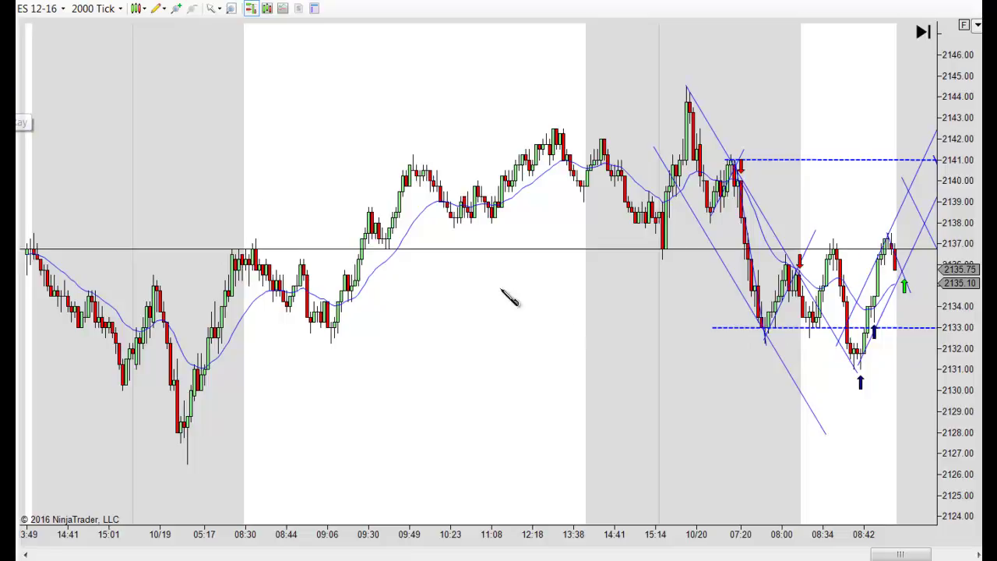
Draw a descending ray under the swing lows near 2133 and 2131 as the lower channel line.
left_click(710, 327)
left_click(826, 354)
left_click_drag(827, 355, 916, 385)
left_click(830, 382)
left_click_drag(827, 363, 823, 347)
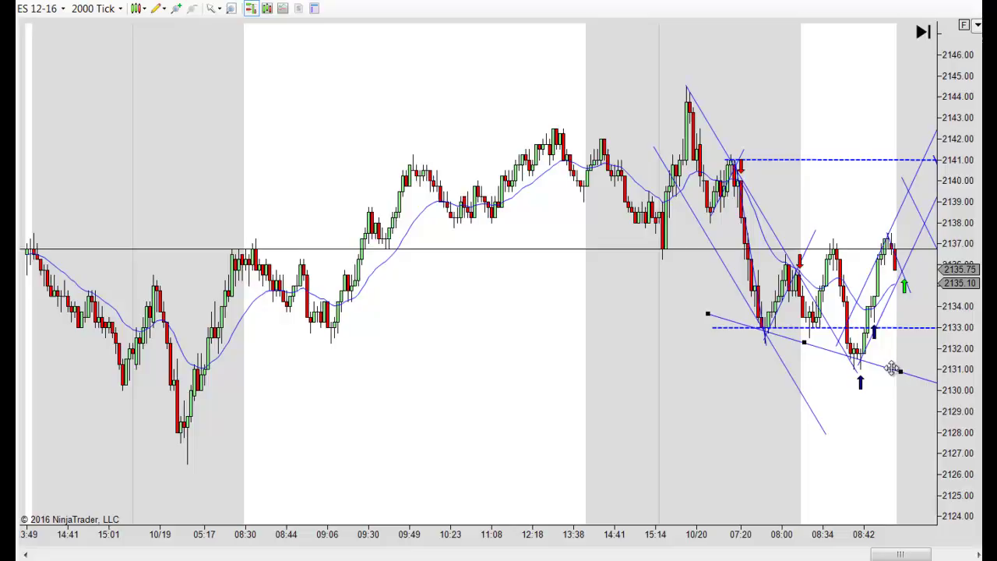
mouse_move(899, 371)
left_mouse_down()
mouse_move(856, 369)
mouse_move(913, 373)
left_mouse_up()
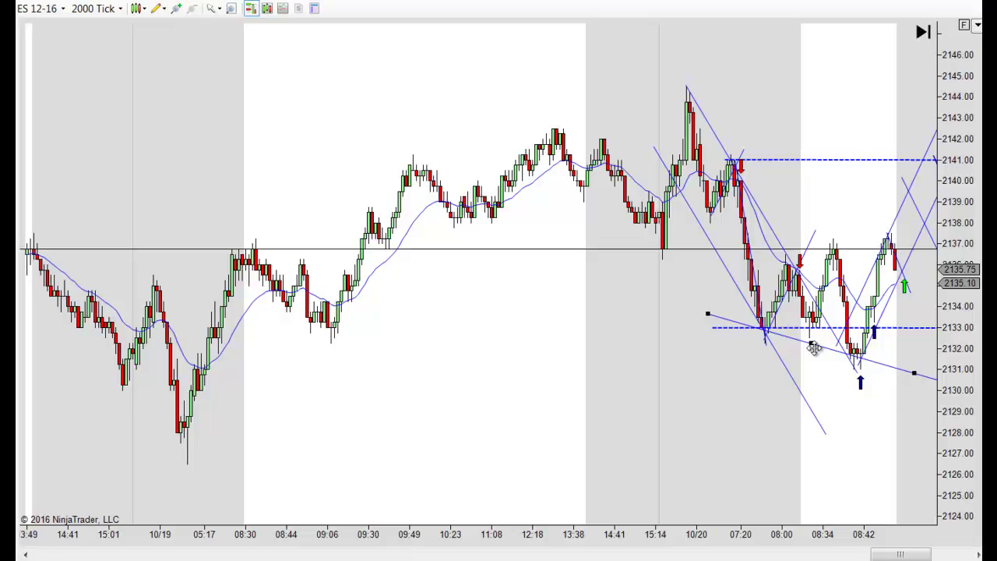
Add a parallel copy of the lower channel line and align it with the swing highs at about 2144.5 and 2141.
left_click_drag(813, 348, 780, 125)
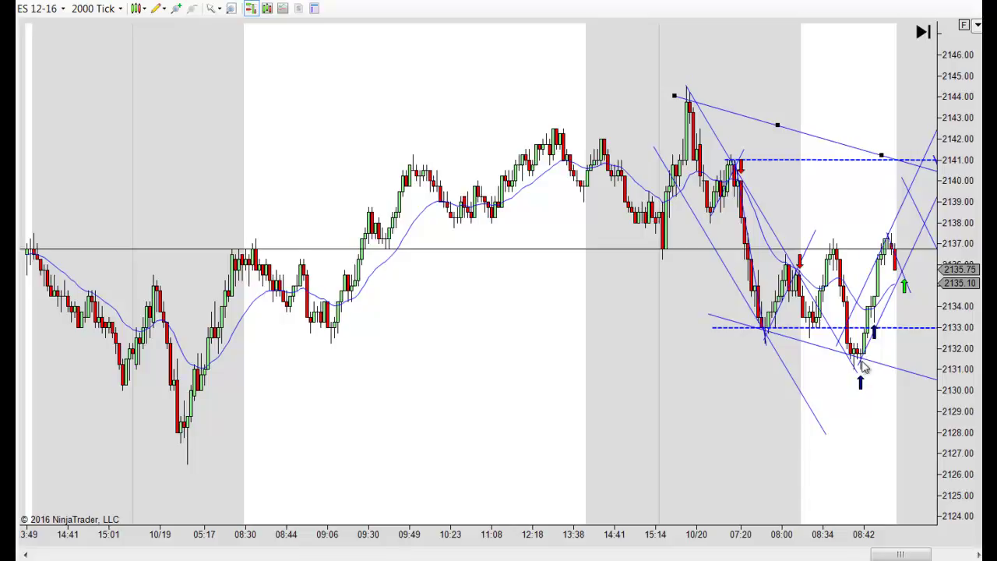
left_click(763, 466)
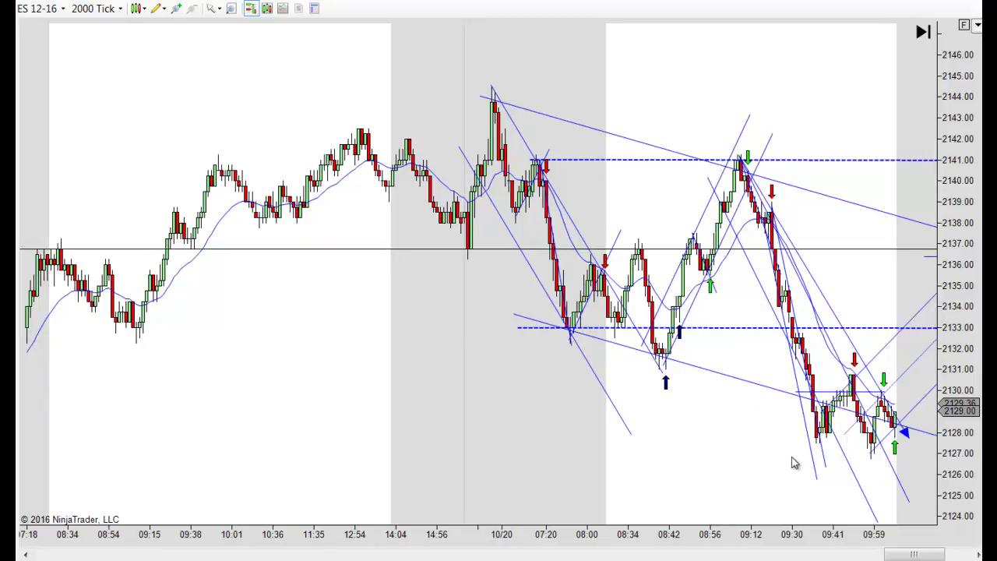
mouse_move(757, 309)
left_mouse_down()
mouse_move(494, 237)
mouse_move(757, 302)
left_mouse_up()
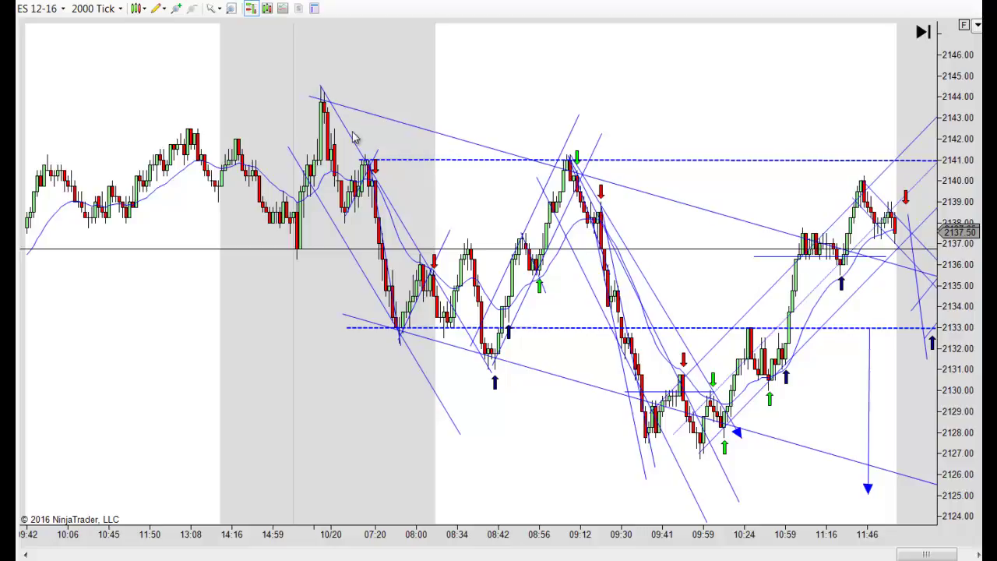
left_click_drag(426, 137, 425, 118)
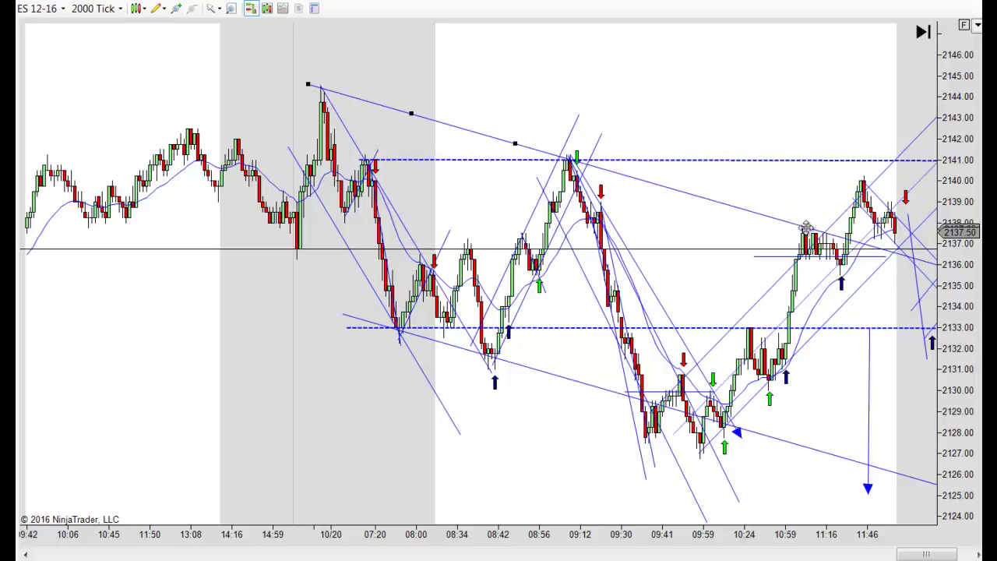
left_click_drag(745, 100, 558, 105)
left_click(296, 149)
left_click_drag(296, 150, 298, 144)
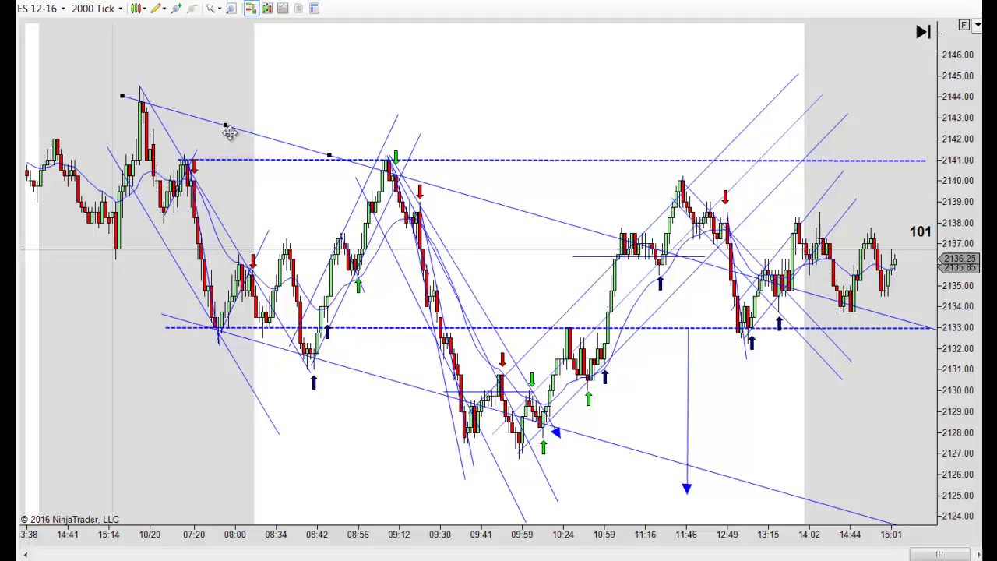
left_click_drag(229, 125, 243, 119)
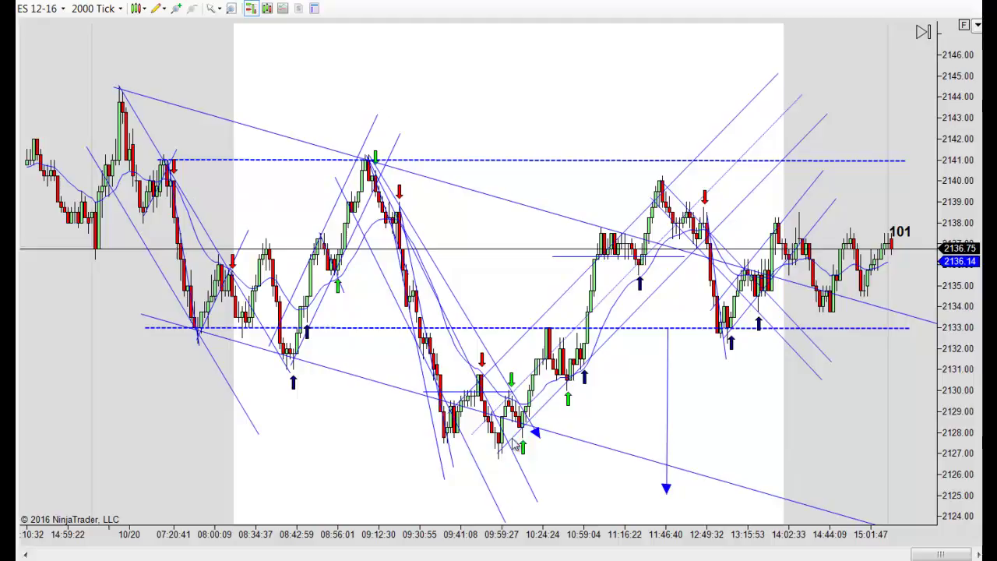
Compare the vertical blue arrow with the range between the dashed 2141 and 2133 levels, and return it to start at 2133.
left_click_drag(736, 451, 760, 454)
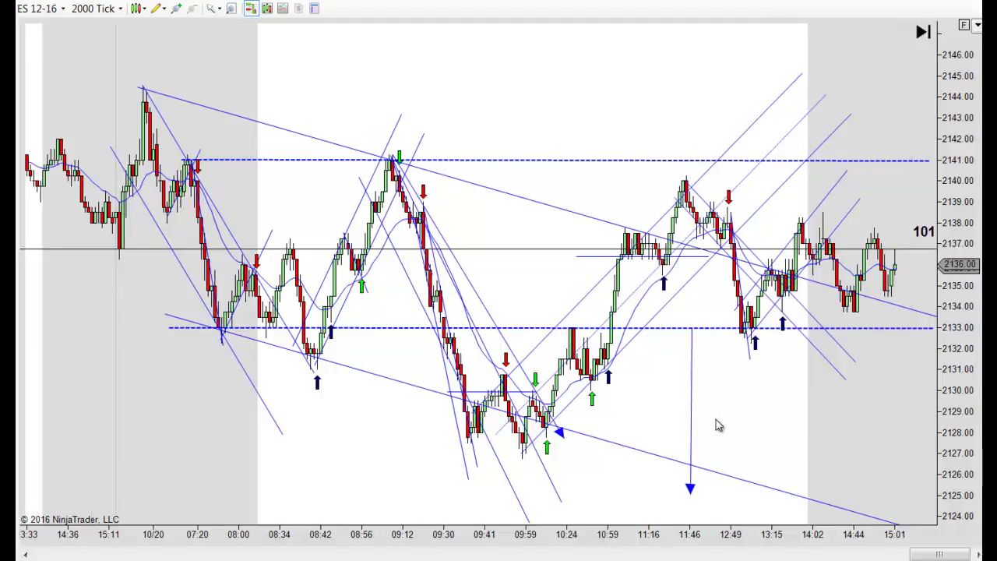
mouse_move(691, 403)
left_mouse_down()
mouse_move(652, 231)
mouse_move(658, 237)
left_mouse_up()
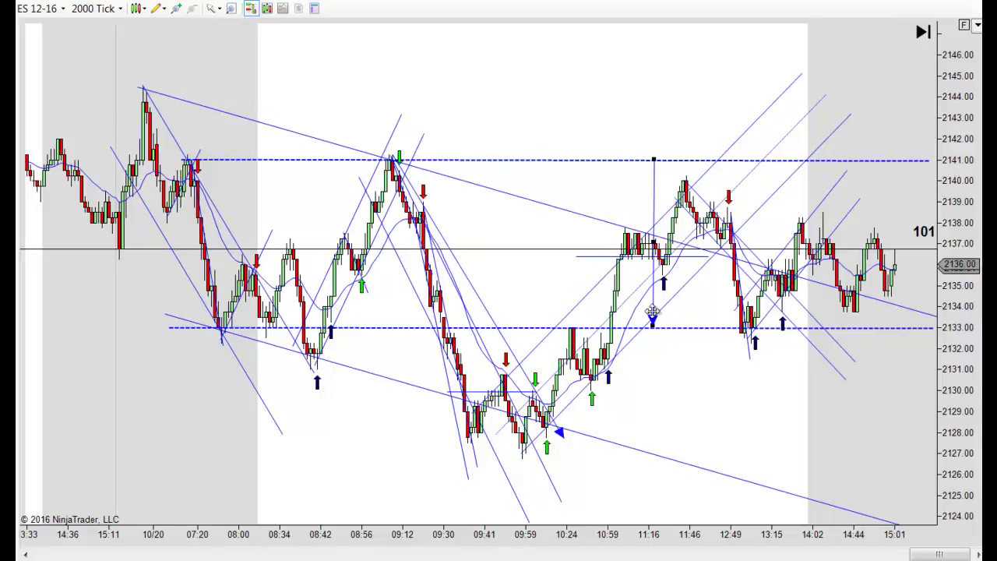
left_click_drag(653, 200, 674, 405)
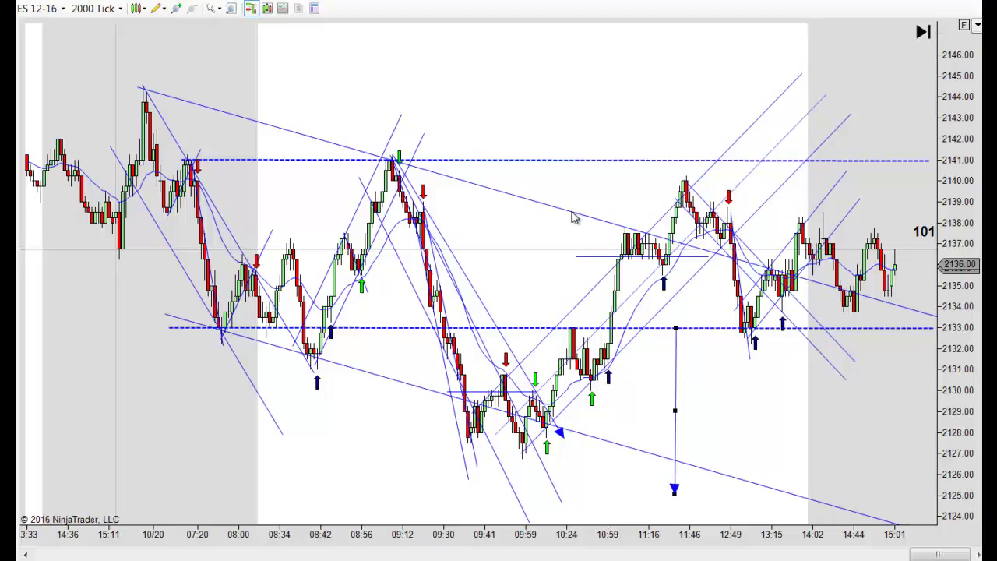
left_click(529, 196)
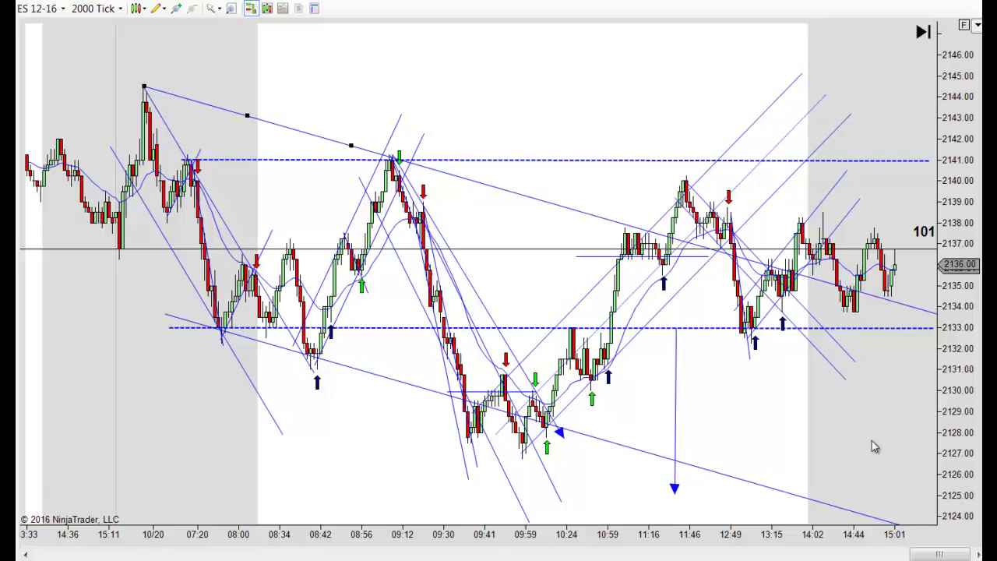
Delete both descending channel lines, the vertical arrow below 2133 and the diagonal arrow ending near 2128.
left_click_drag(874, 446, 823, 449)
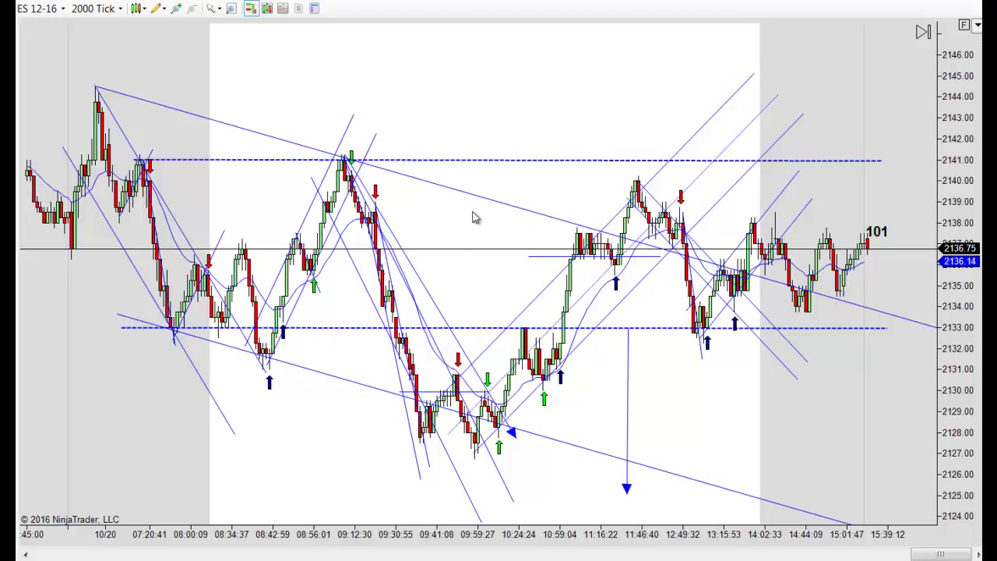
left_click(503, 202)
key("Delete")
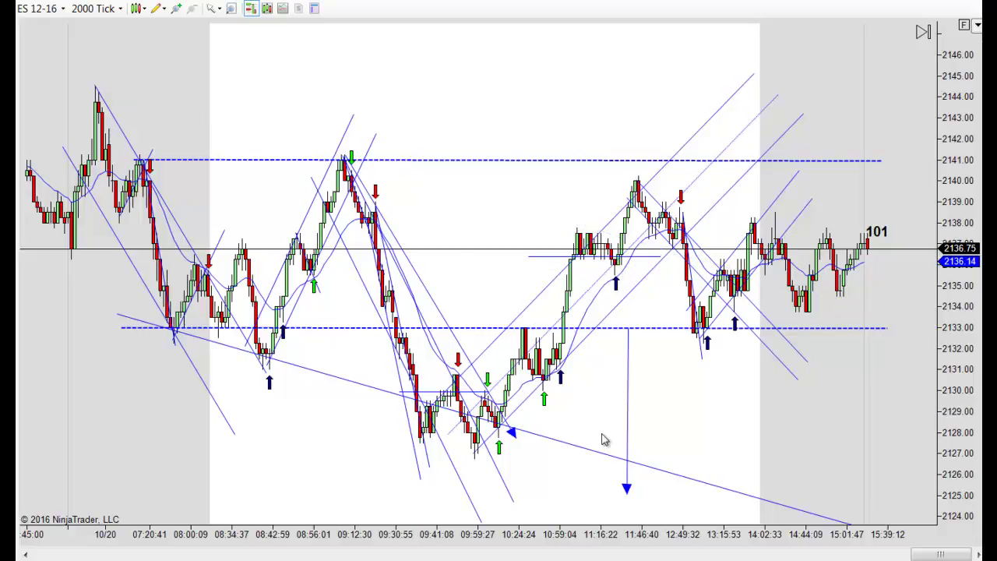
left_click(683, 476)
key("Delete")
left_click(627, 421)
key("Delete")
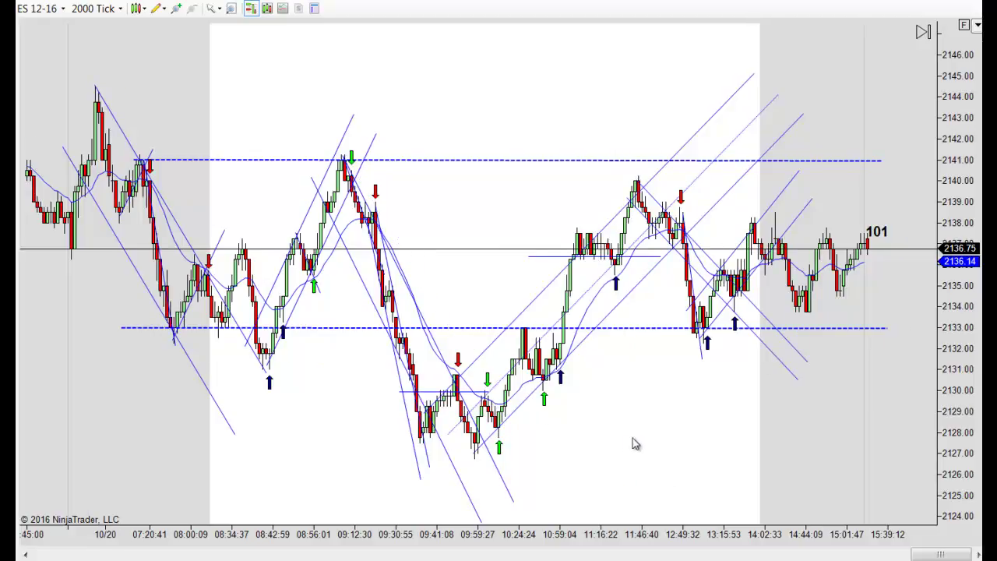
Measure the first down leg from about 2144.5 to 2138 with an arrow, compare it with the leg falling from 2141, and delete it.
scroll(628, 442, "up", 1)
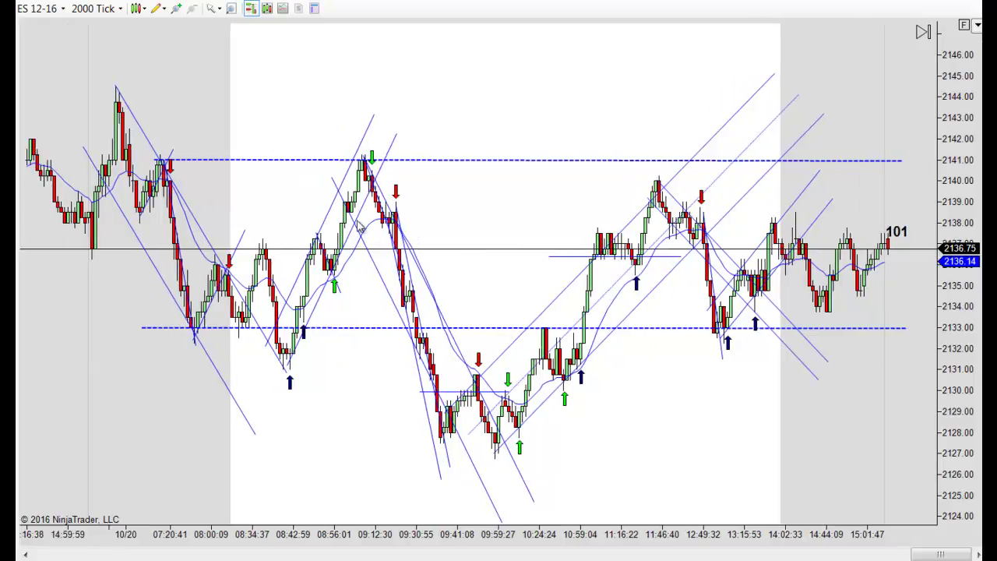
scroll(662, 400, "up", 2)
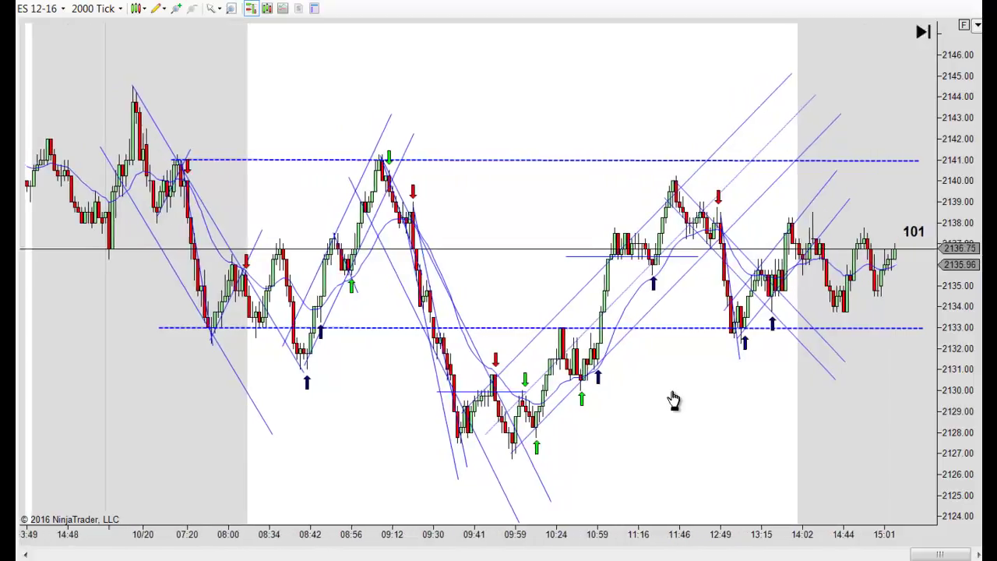
scroll(391, 400, "up", 1)
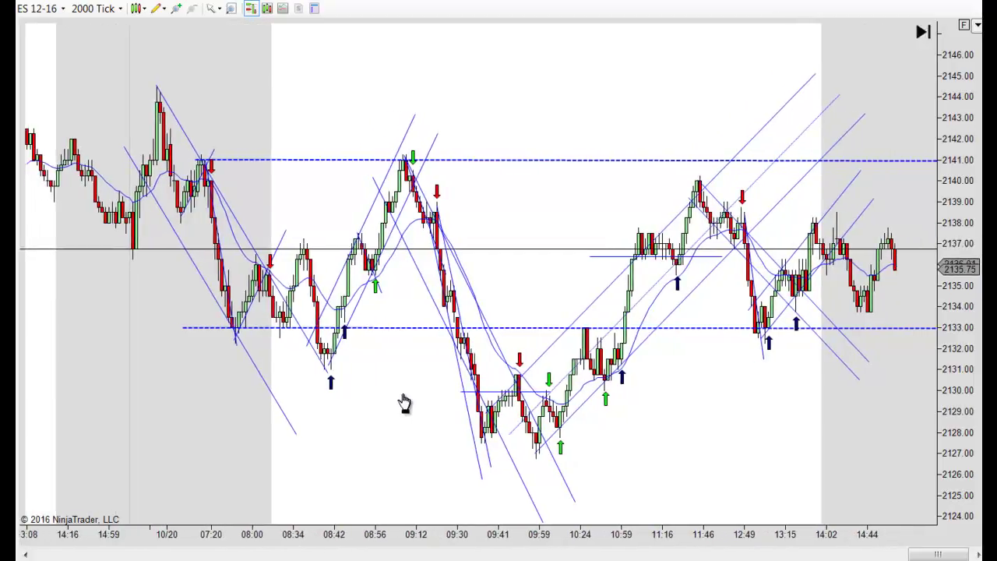
left_click_drag(399, 394, 476, 405)
scroll(481, 403, "down", 10)
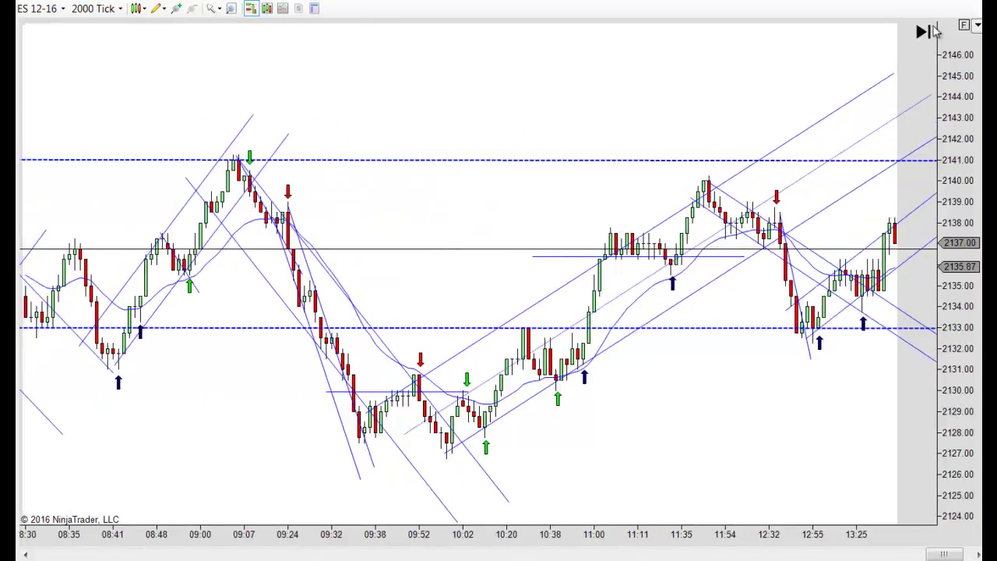
left_click_drag(416, 133, 808, 150)
left_click_drag(509, 102, 538, 96)
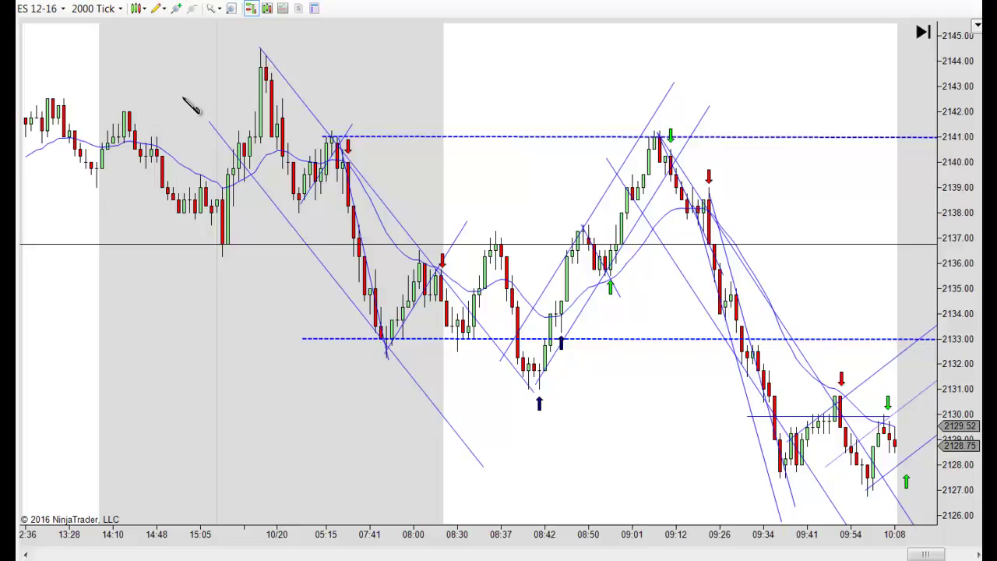
left_click(258, 46)
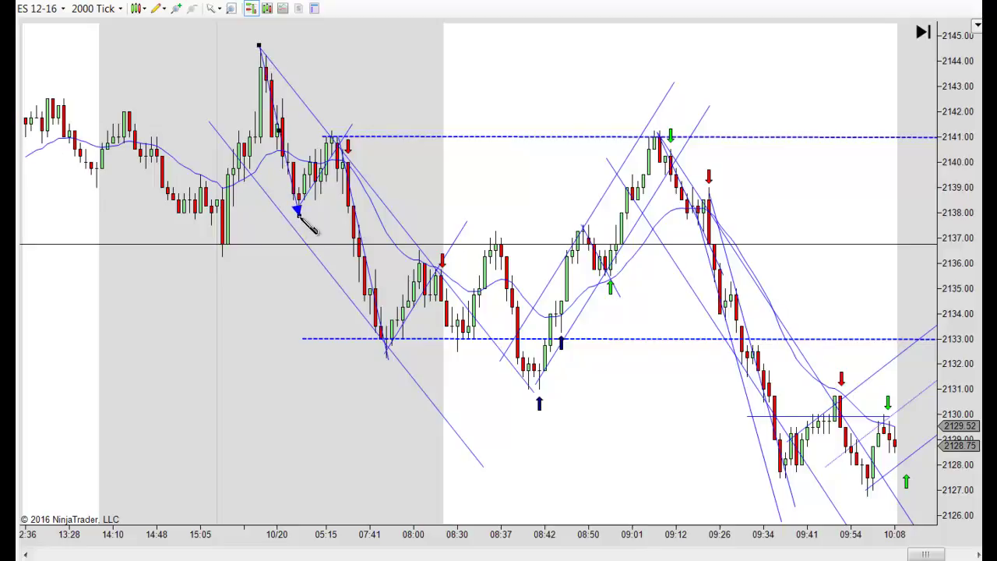
left_click(300, 212)
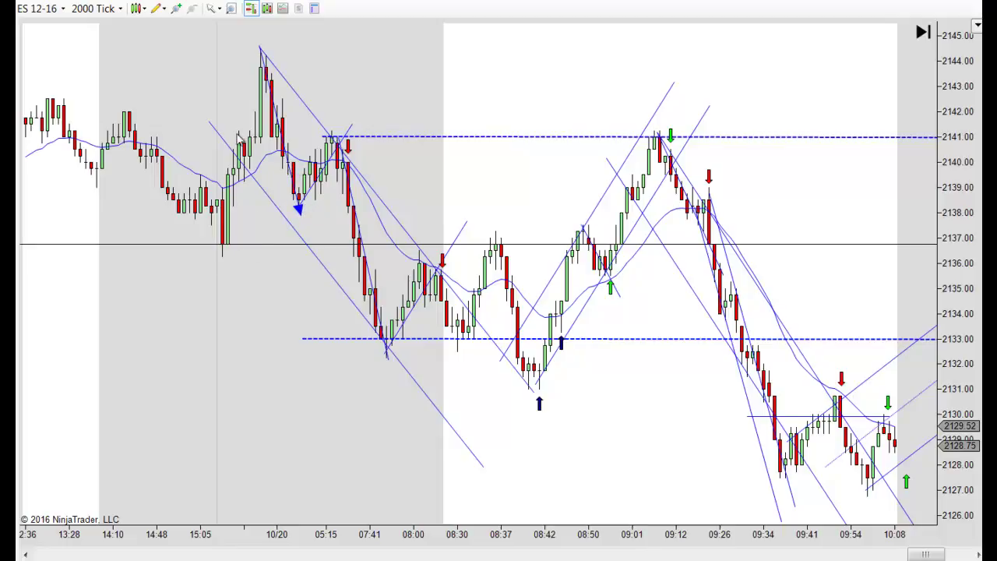
mouse_move(288, 159)
left_mouse_down()
mouse_move(311, 206)
mouse_move(378, 268)
left_mouse_up()
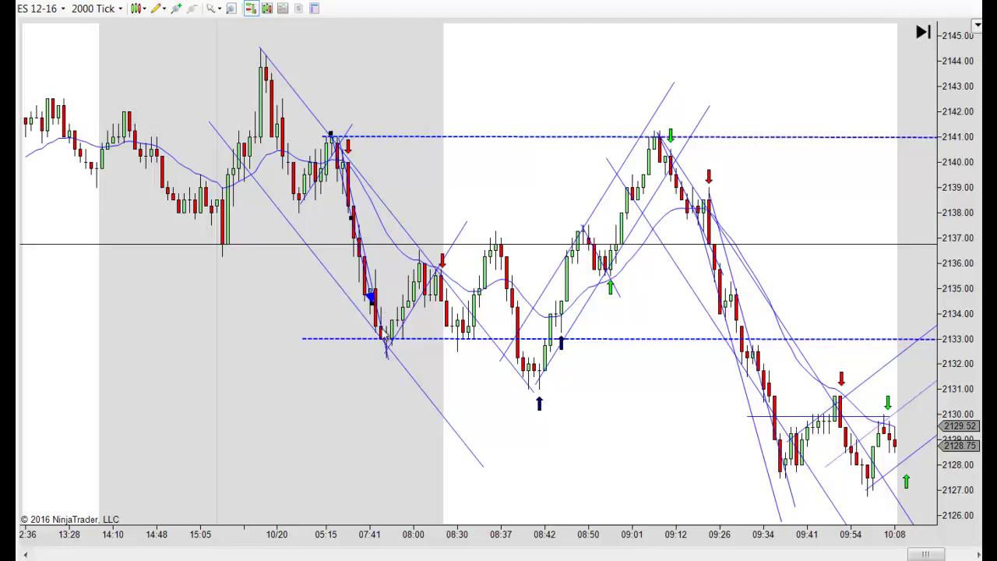
key("Delete")
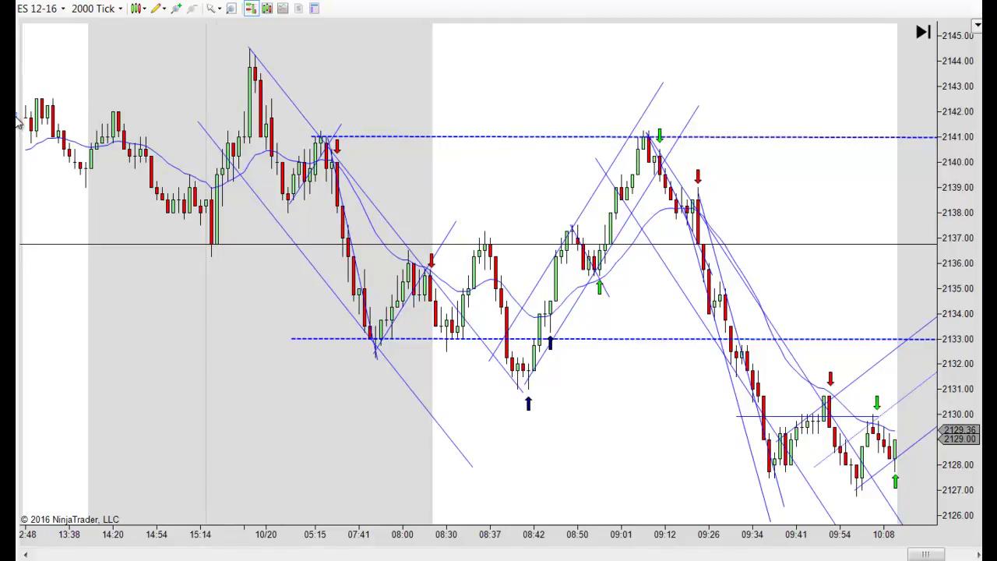
Redraw the arrow along the first down leg, compare it with the decline into the 08:42 low, and remove it.
left_click_drag(253, 56, 291, 211)
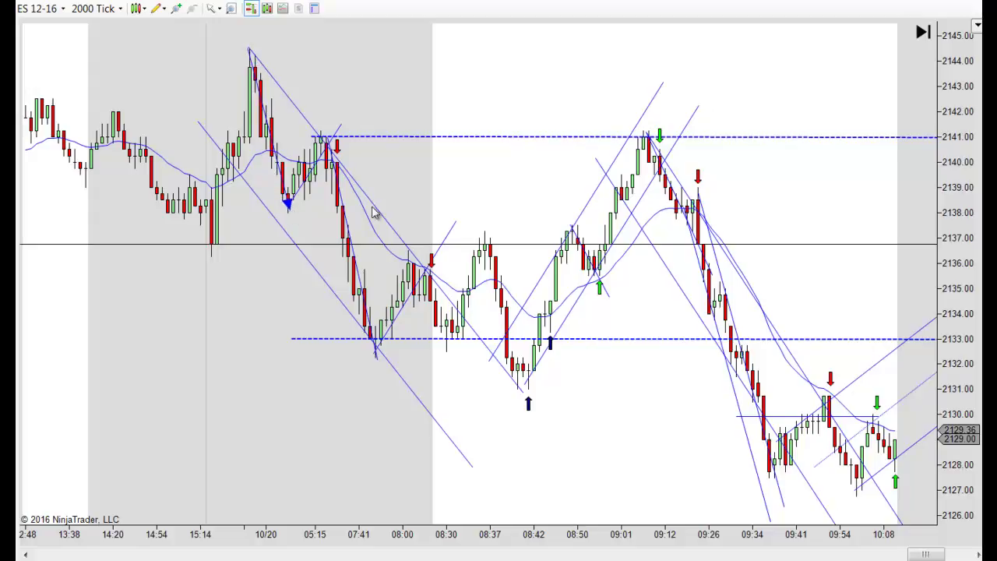
mouse_move(270, 138)
left_mouse_down()
mouse_move(335, 232)
mouse_move(473, 333)
mouse_move(498, 327)
mouse_move(507, 313)
left_mouse_up()
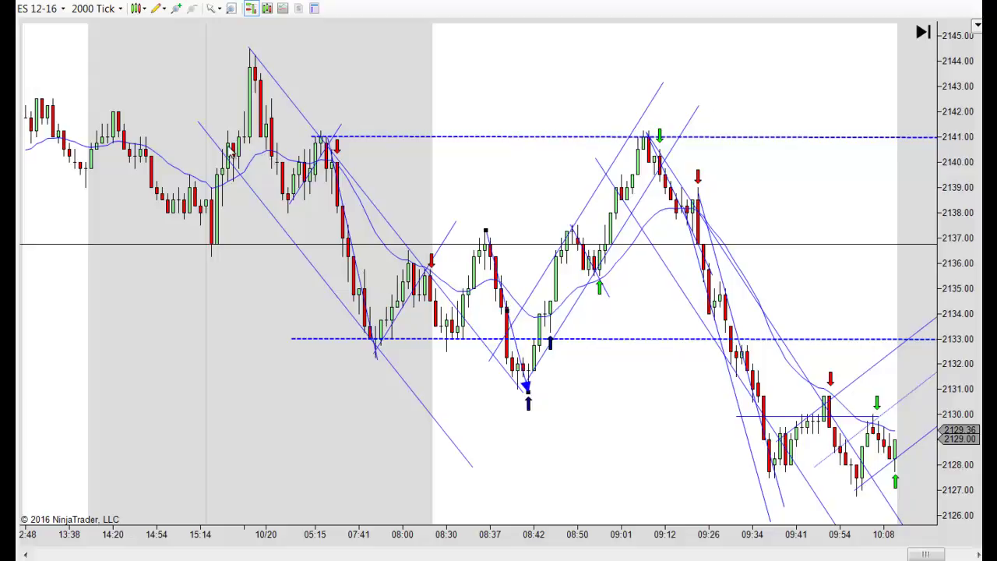
left_click(578, 450)
Measure the initial drop from the 2141 high to about 2137.5 with an arrow, compare it with the final leg toward 2127, and delete it.
left_click_drag(589, 450, 511, 454)
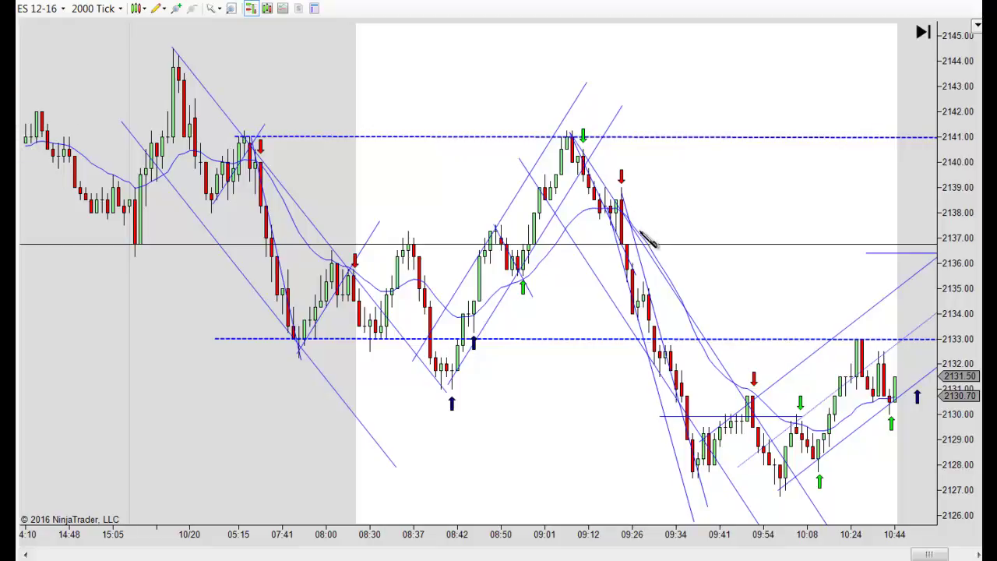
left_click(572, 129)
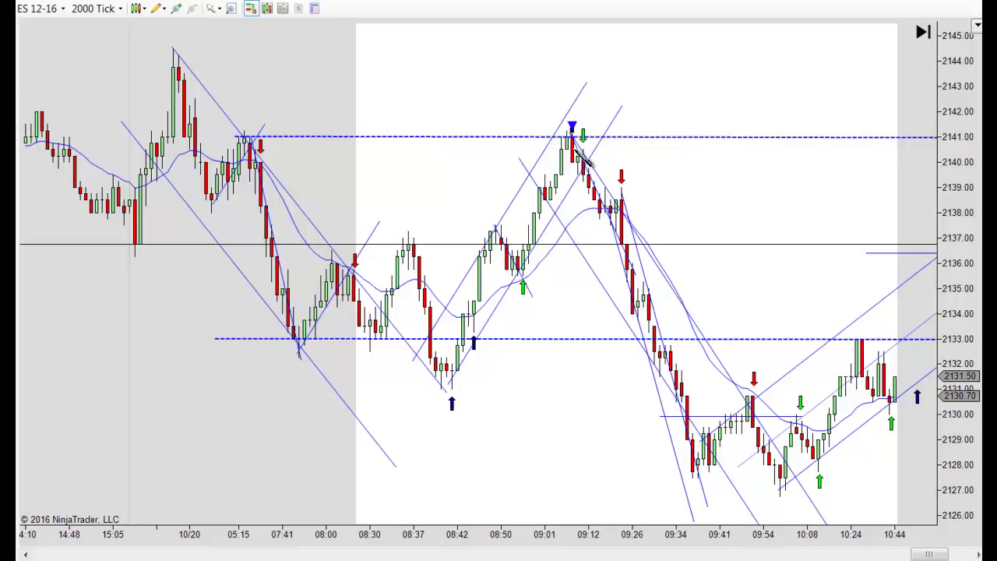
left_click(613, 221)
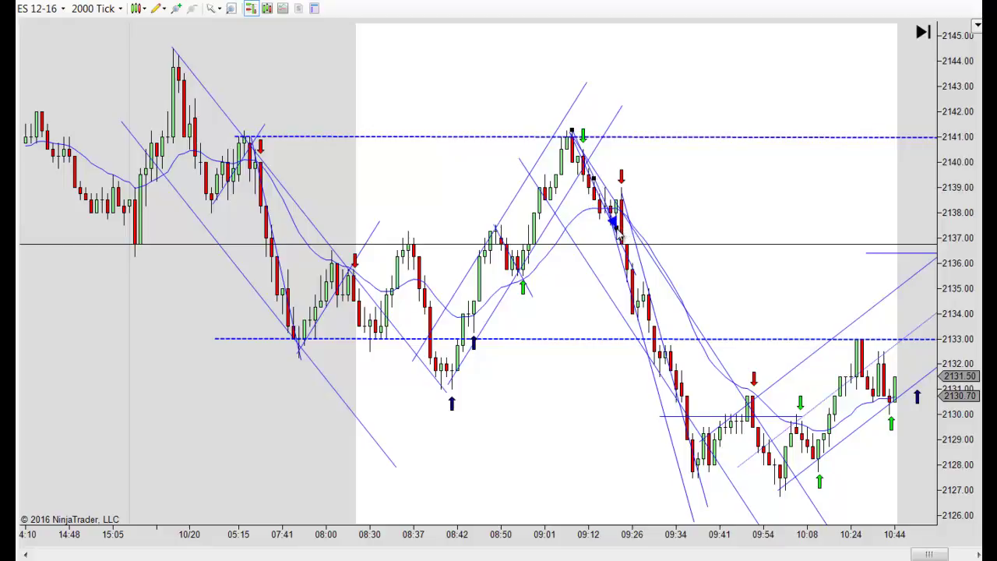
mouse_move(601, 195)
left_mouse_down()
mouse_move(698, 408)
mouse_move(776, 449)
mouse_move(776, 462)
left_mouse_up()
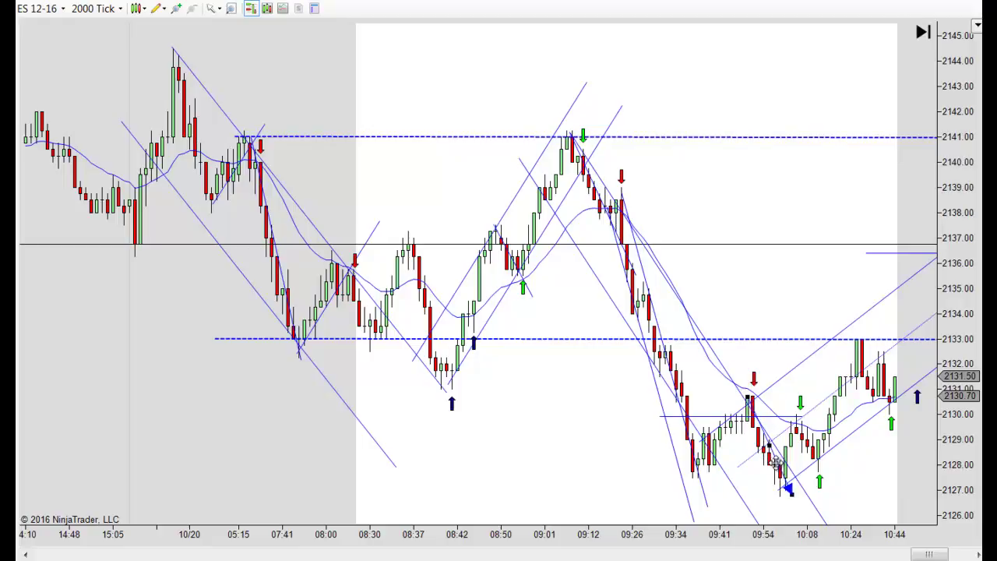
key("Delete")
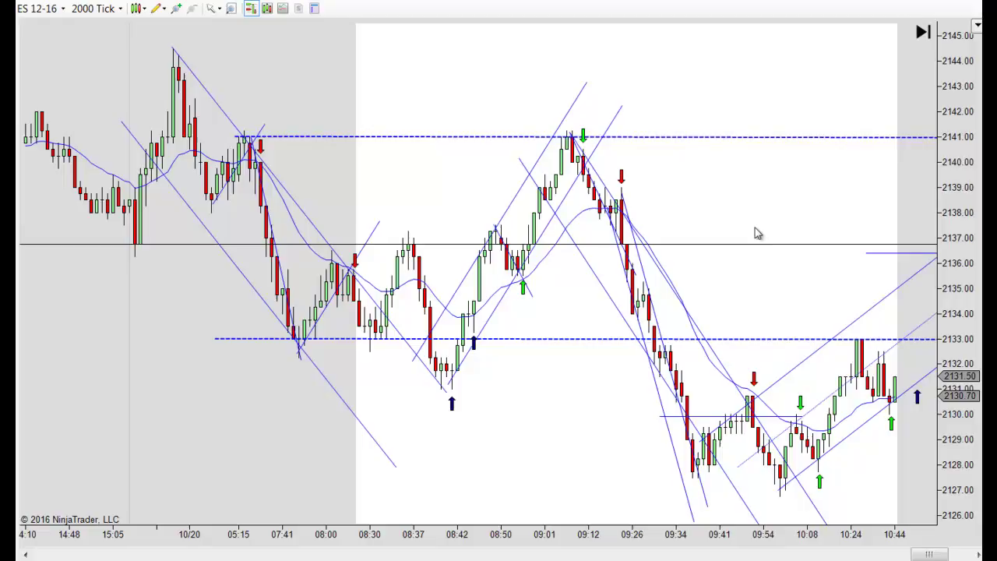
Shift the lower line of the descending channel beneath the 10/20 high slightly closer to the price bars.
left_click_drag(743, 202, 712, 211)
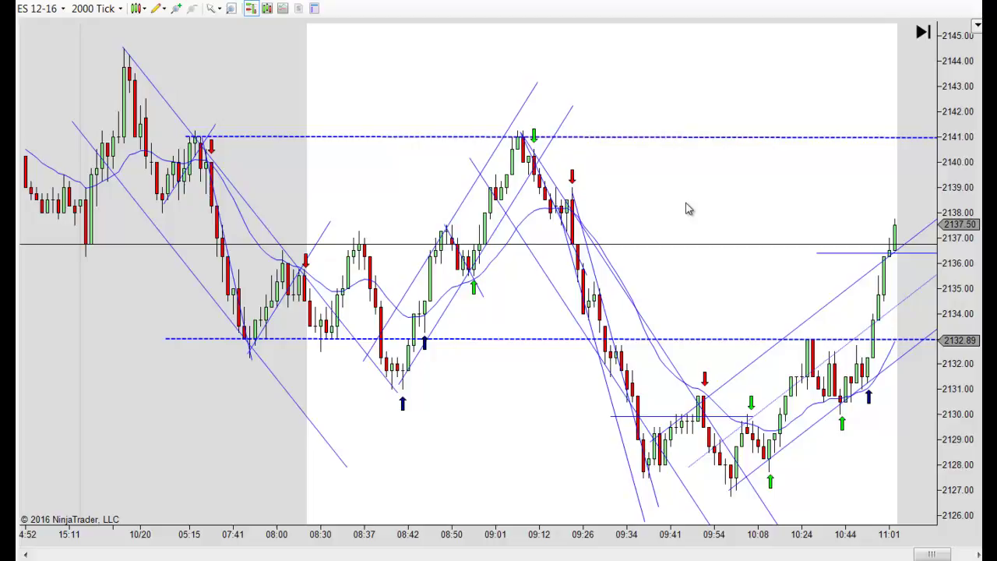
left_click_drag(598, 188, 893, 171)
left_click_drag(879, 212, 936, 211)
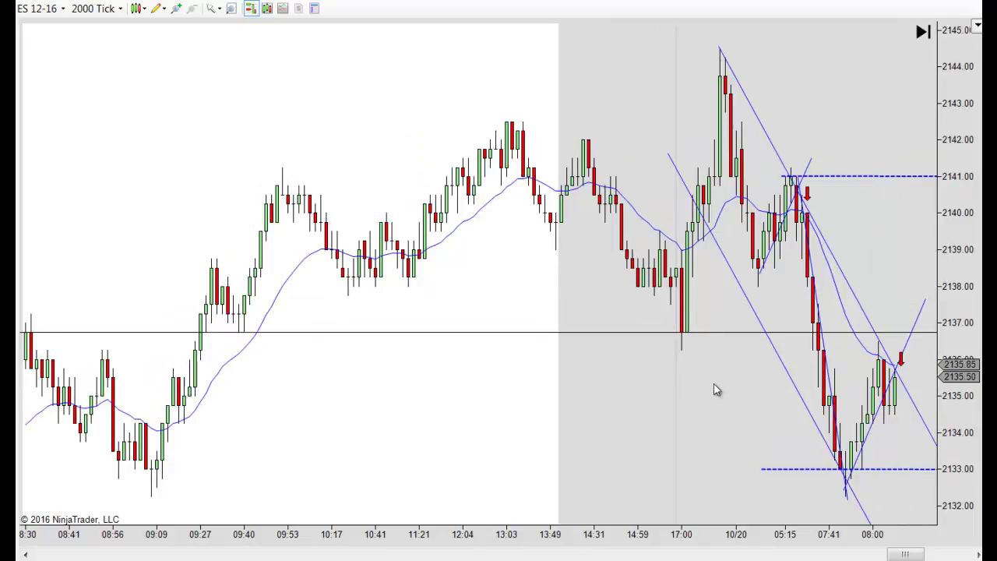
left_click_drag(693, 389, 756, 392)
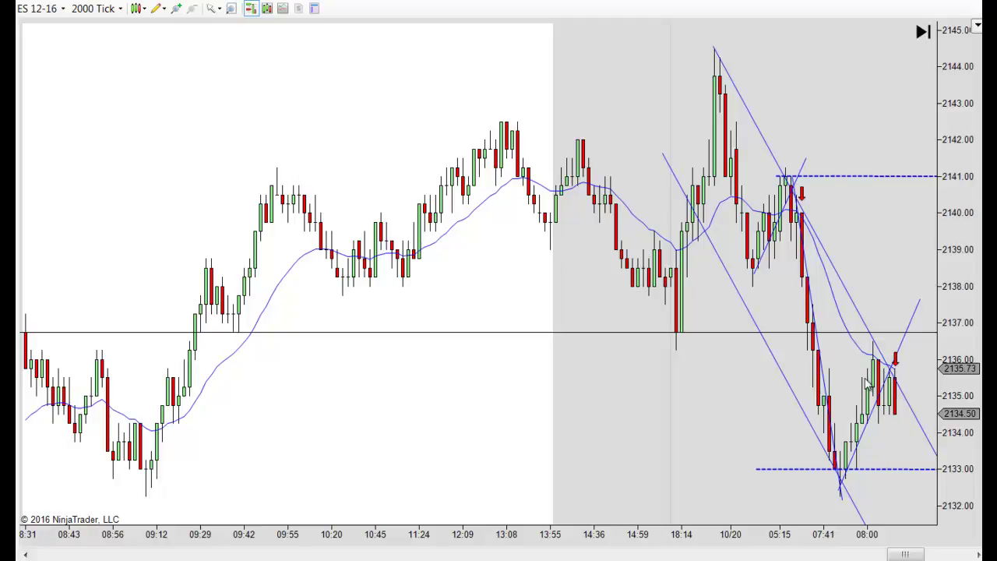
mouse_move(752, 321)
left_mouse_down()
mouse_move(782, 306)
mouse_move(776, 312)
mouse_move(756, 293)
mouse_move(753, 301)
left_mouse_up()
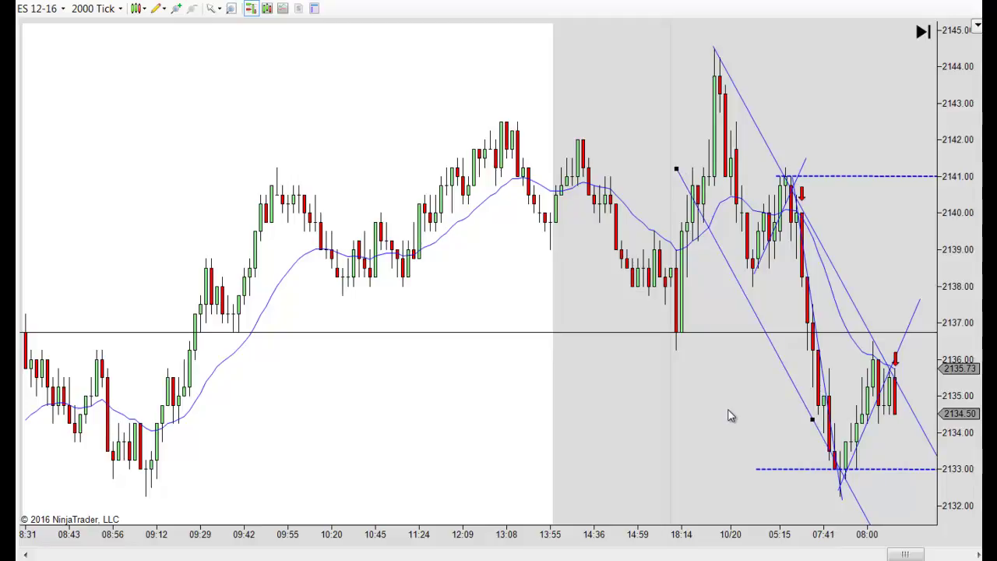
left_click(725, 422)
left_click_drag(744, 412, 747, 413)
scroll(826, 223, "right", 5)
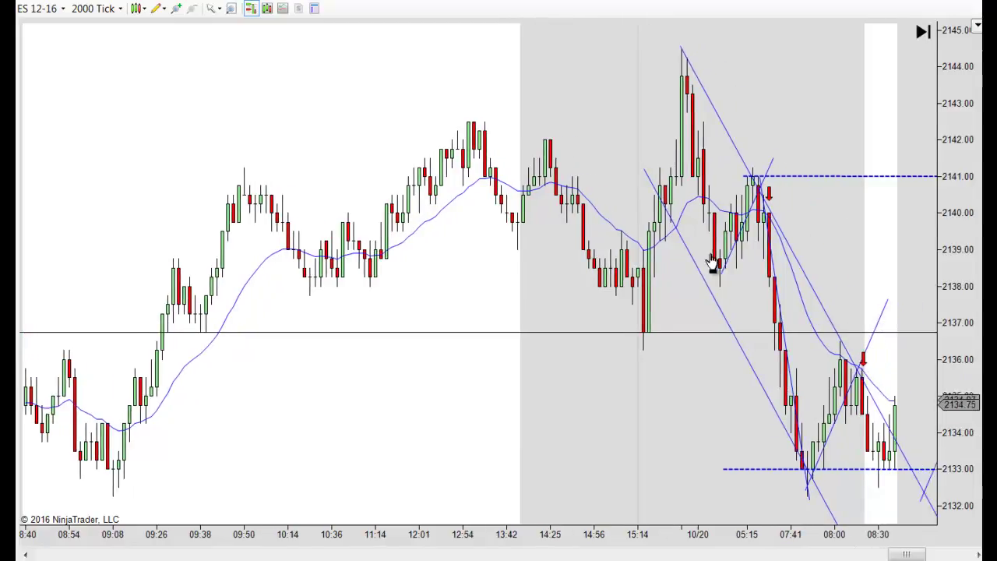
scroll(622, 234, "right", 1)
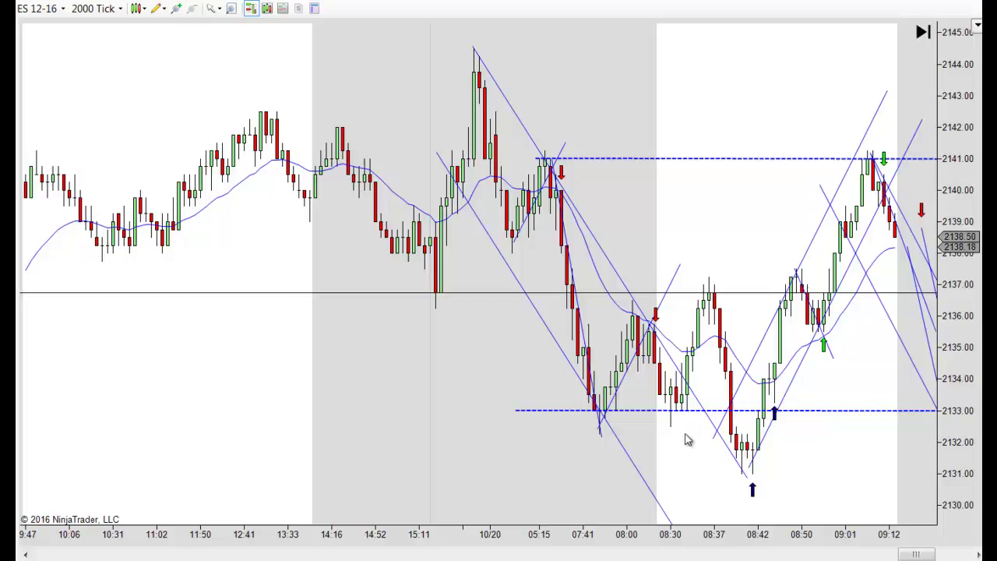
Try the lower descending channel line farther in toward the price bars, and move it back out along the 07:41 low.
left_click(551, 322)
left_click_drag(551, 322, 567, 322)
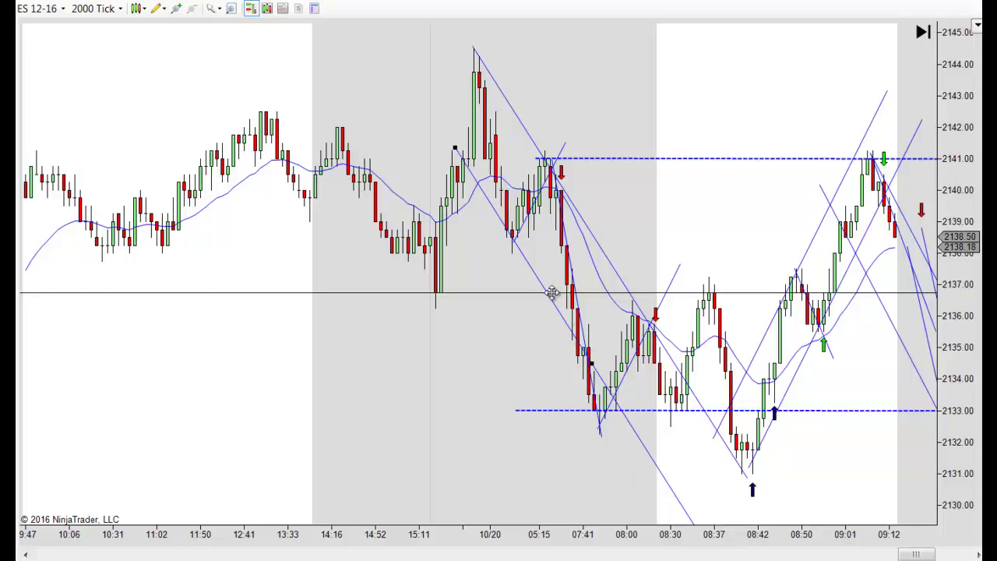
left_click_drag(528, 258, 510, 269)
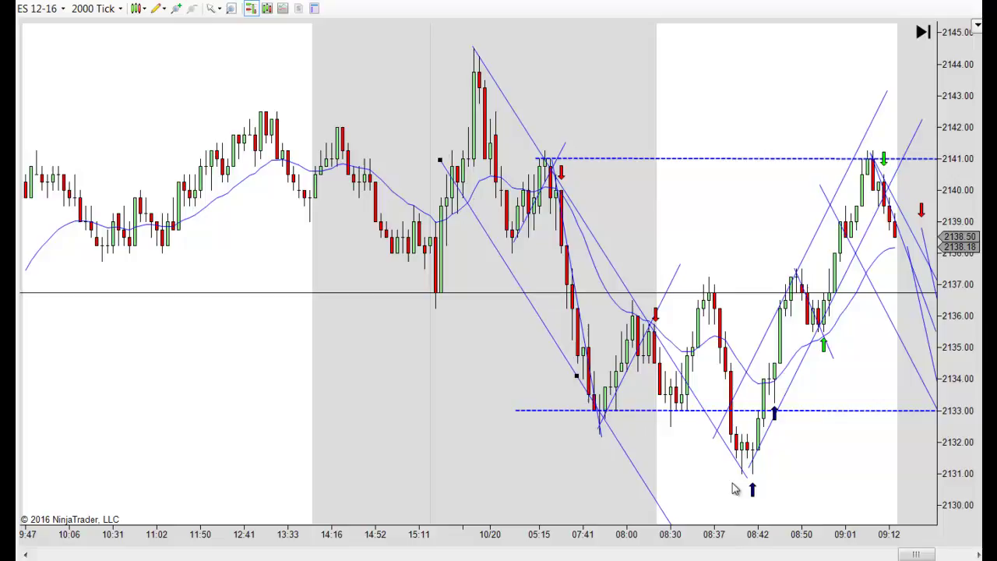
Draw a steep rising trend line from about 2132.5 to 2138.5 along the 08:30 rally, with a parallel line just before it.
scroll(880, 479, "down", 8)
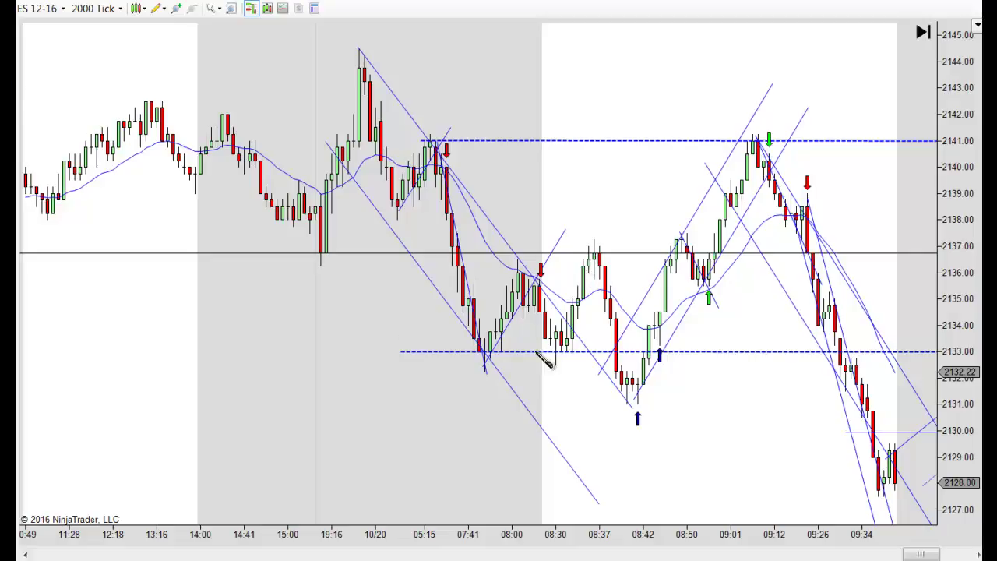
left_click(561, 357)
left_click_drag(593, 286, 616, 206)
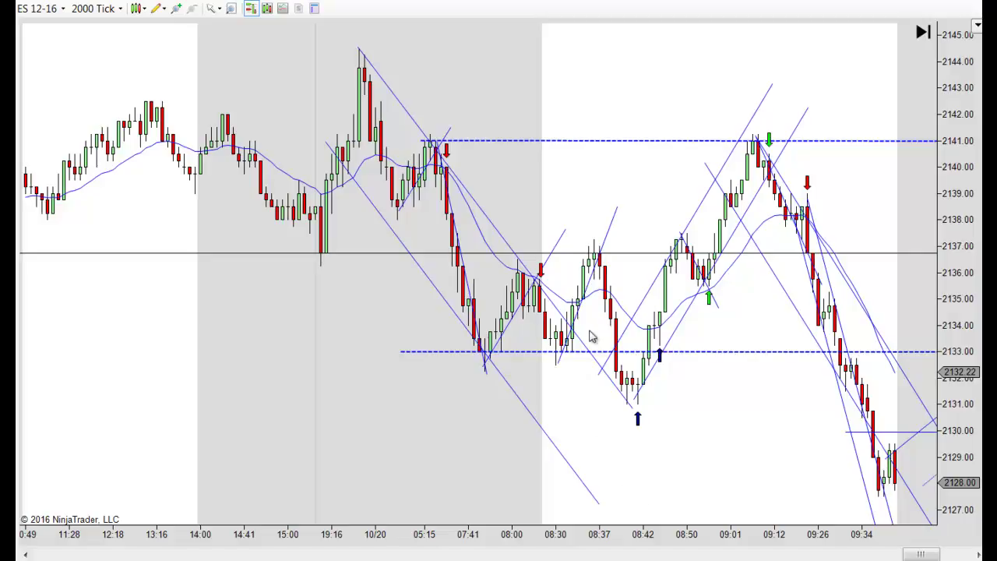
left_click_drag(590, 285, 581, 282)
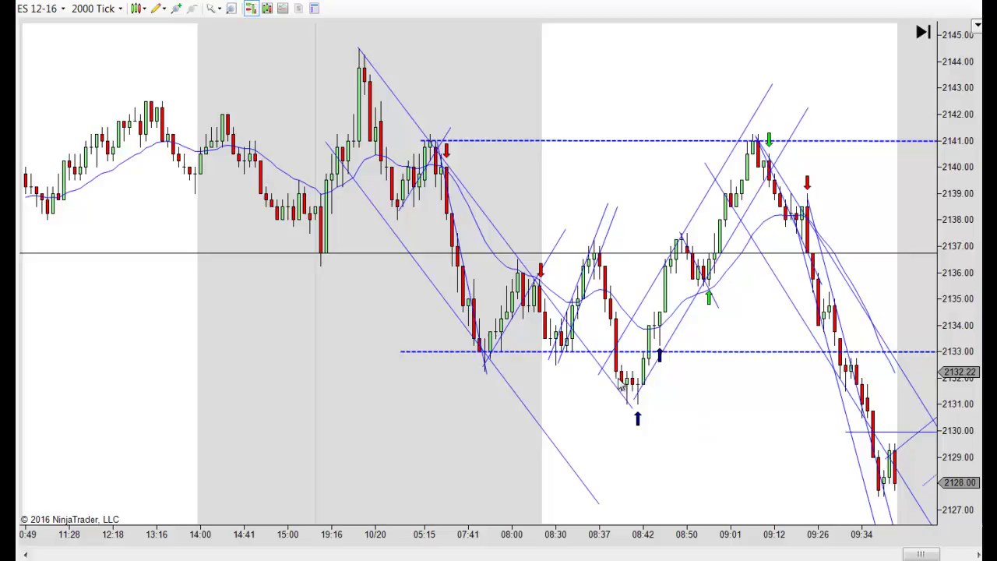
Raise the dashed horizontal line from the 05:15 high to about 2143.8, near the 10/20 high.
left_click_drag(699, 430, 646, 447)
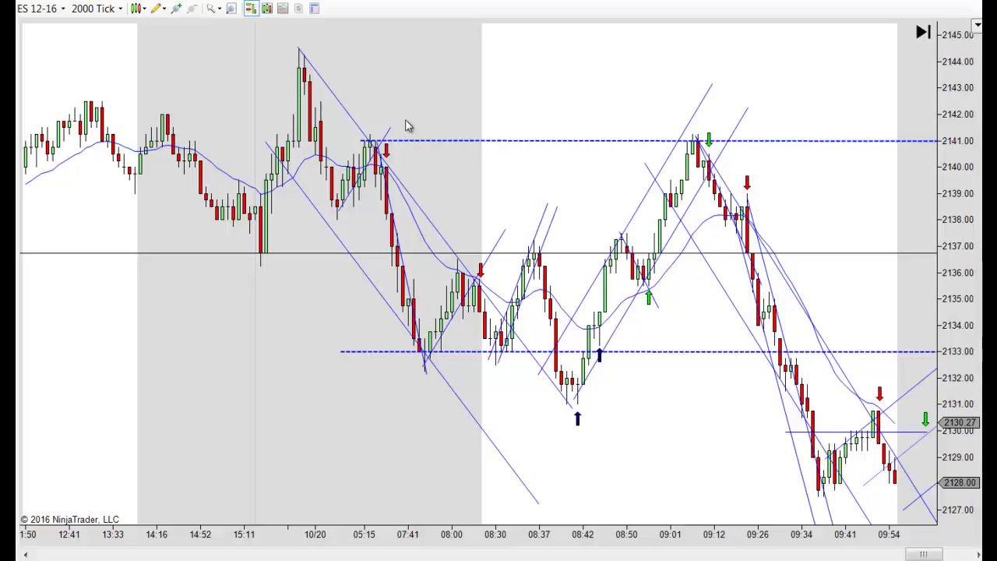
left_click_drag(429, 141, 354, 67)
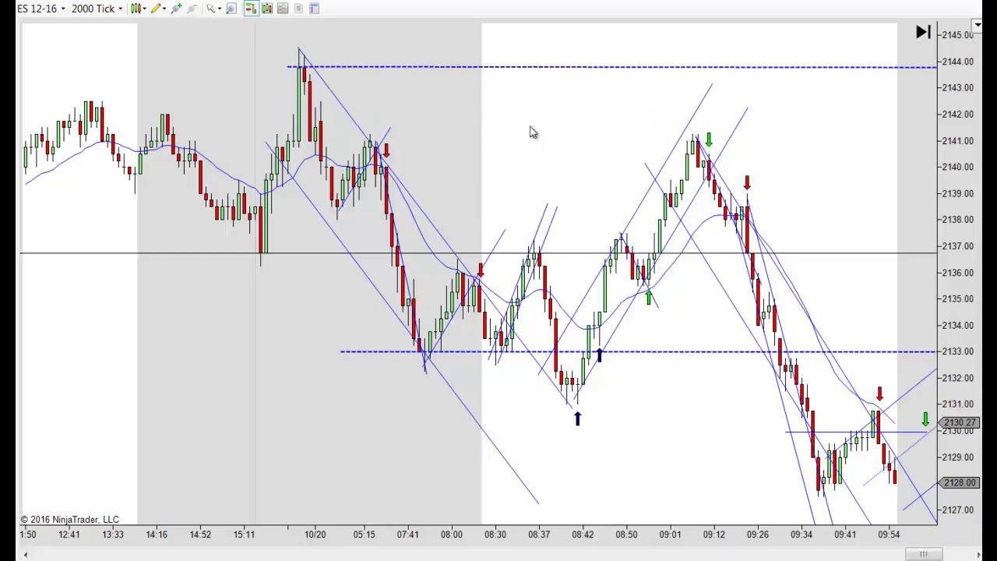
Add a green up arrow beneath the 2131 low near 08:42, beside the dark blue arrow.
left_click_drag(519, 137, 477, 140)
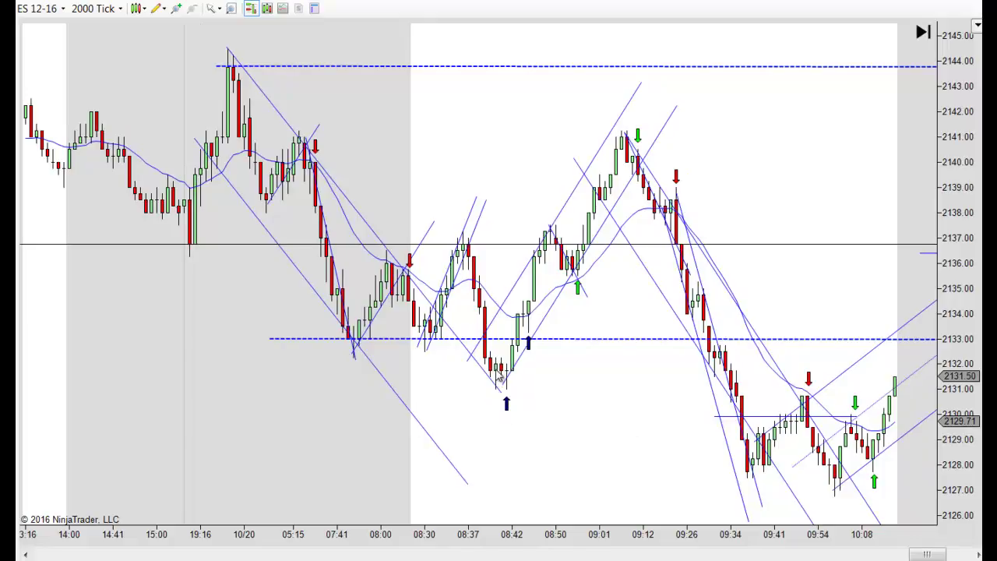
key("Up")
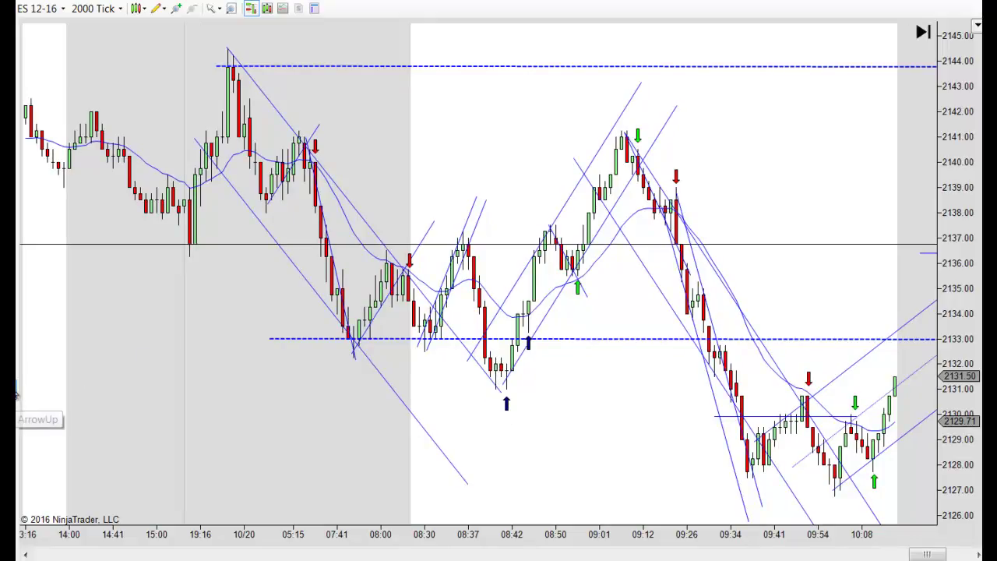
left_click(494, 401)
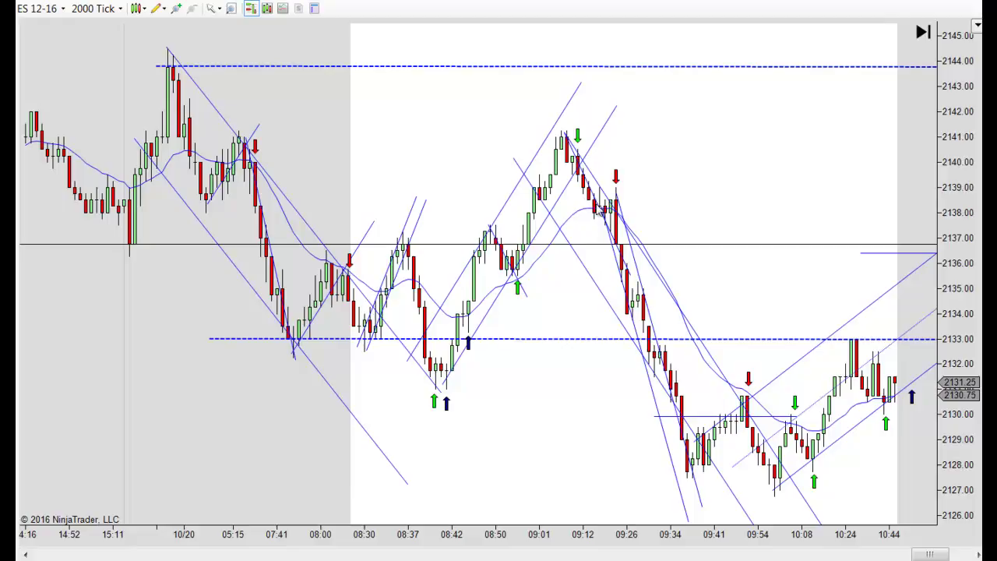
Lower the dashed horizontal line at 2133 to about 2131.7, near the 08:42 lows.
scroll(598, 198, "up", 2)
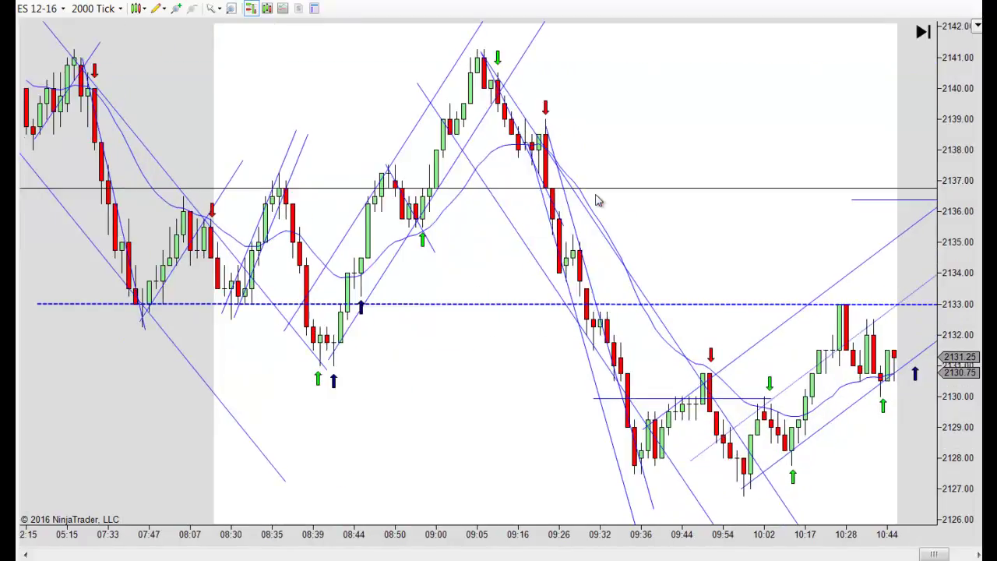
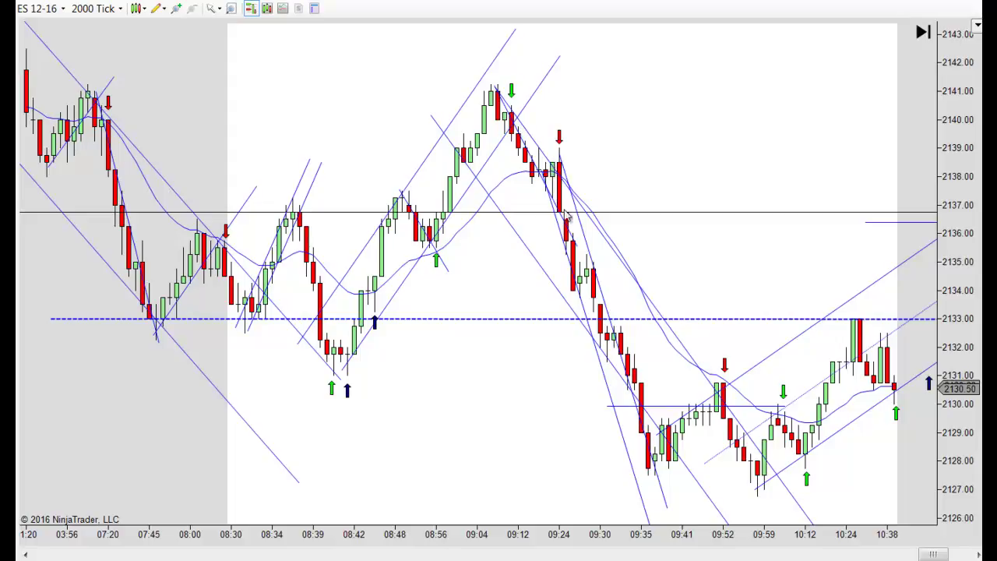
left_click(560, 165)
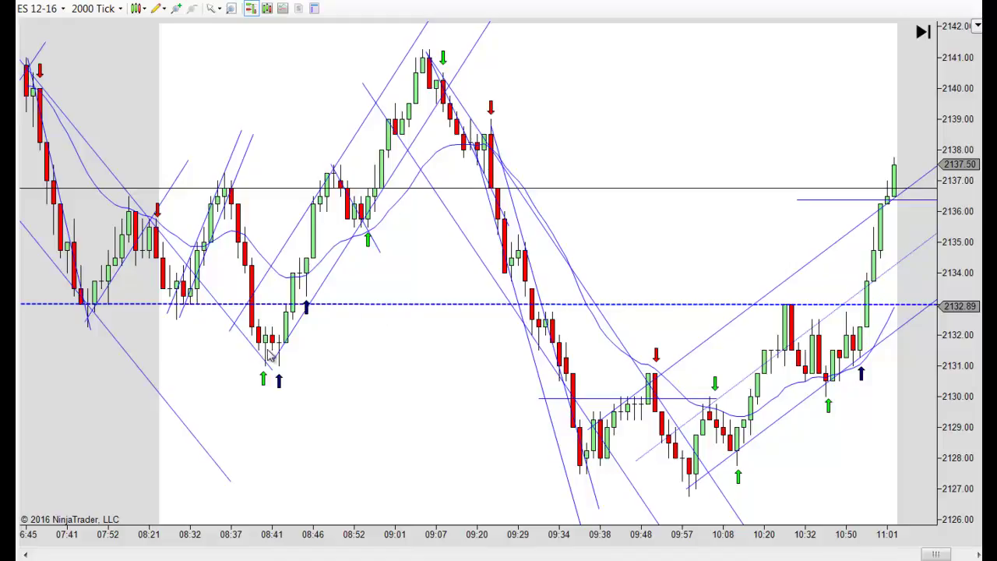
left_click_drag(344, 302, 359, 344)
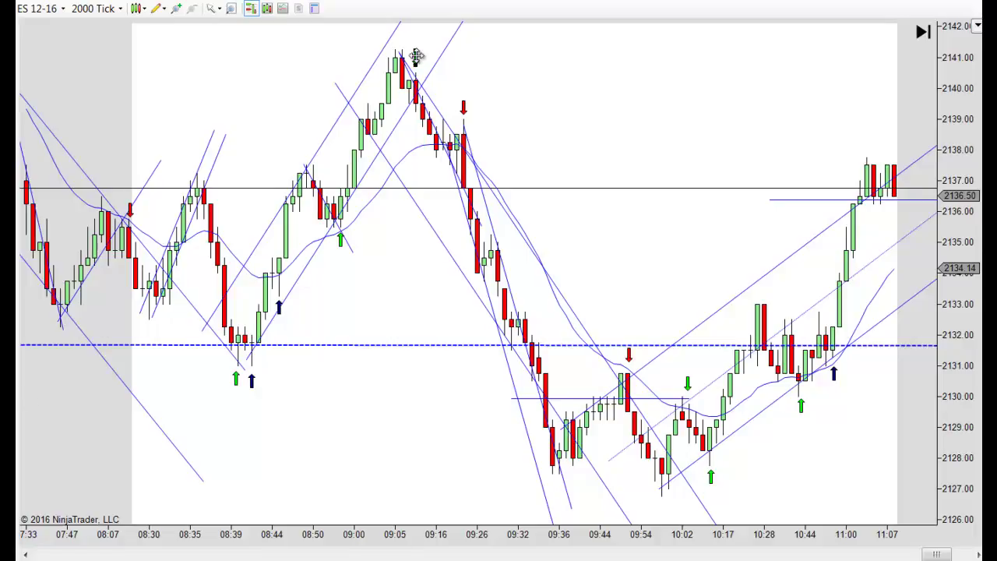
Copy the green down arrow at the 09:07 high to above the small pullback high near 2135 in the decline.
mouse_move(416, 56)
left_mouse_down()
mouse_move(460, 122)
mouse_move(498, 228)
left_mouse_up()
left_click_drag(497, 228, 491, 226)
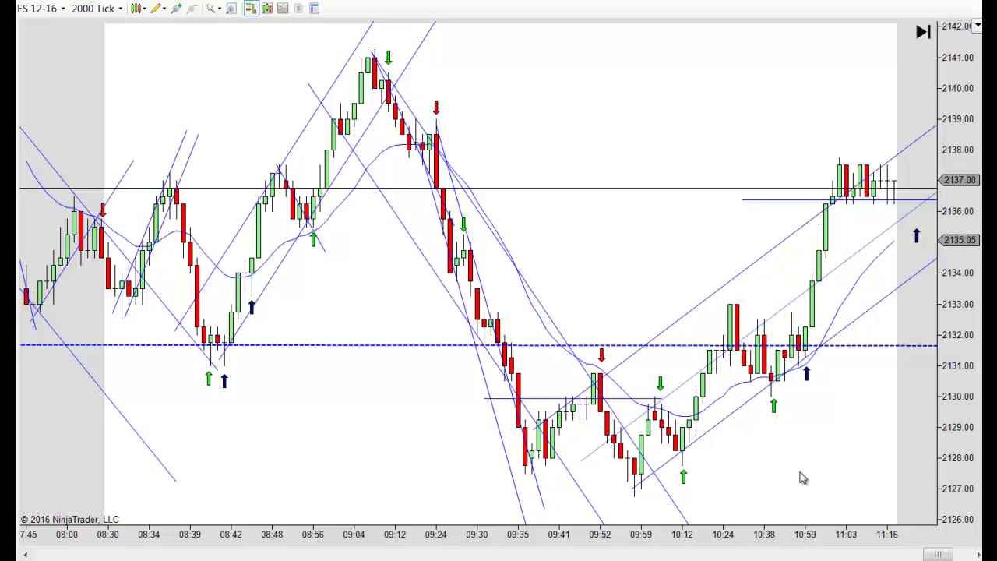
Add a green up arrow beneath the 2127.5 low near 09:36 at the end of the steep decline.
scroll(472, 463, "up", 5)
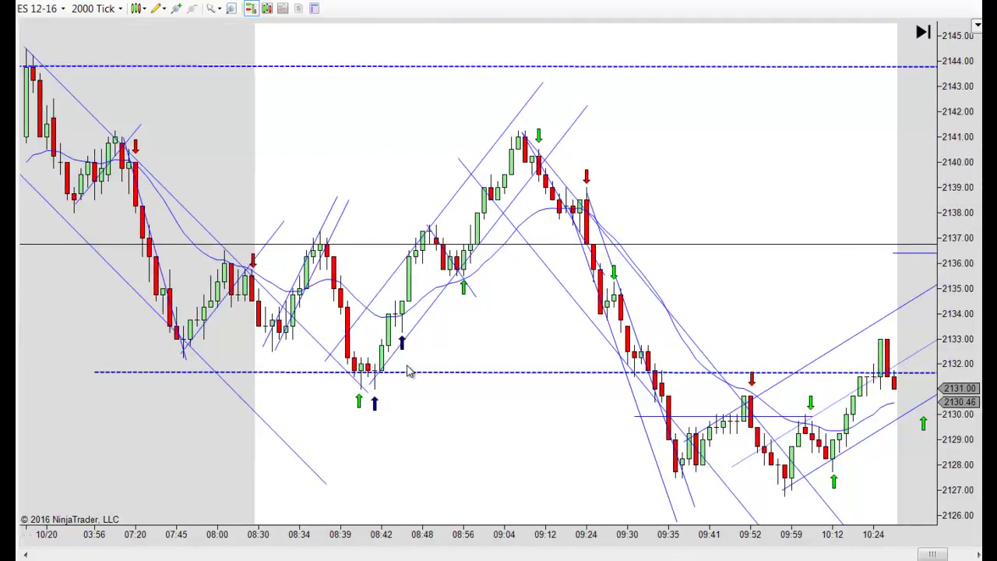
scroll(410, 371, "up", 1)
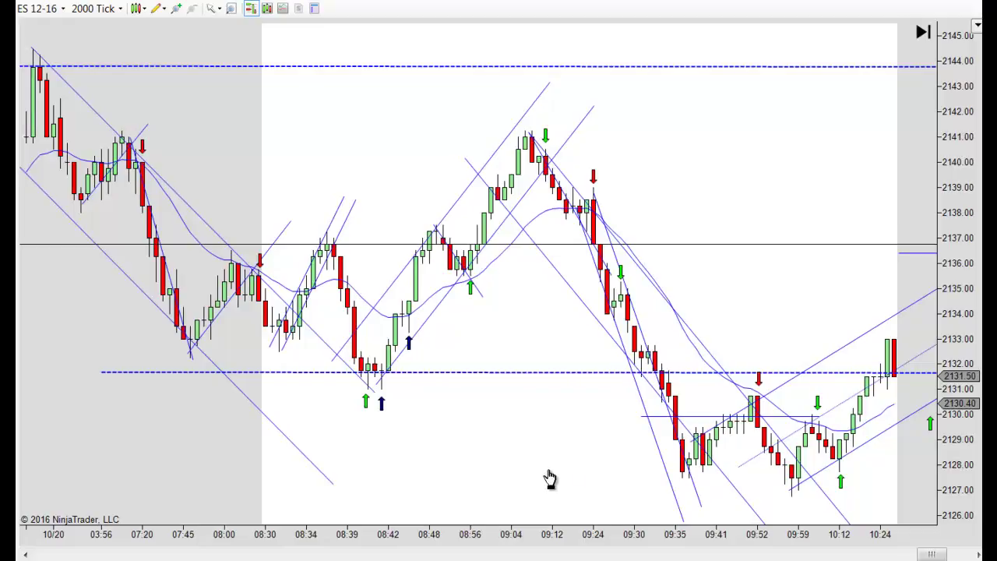
scroll(537, 475, "down", 3)
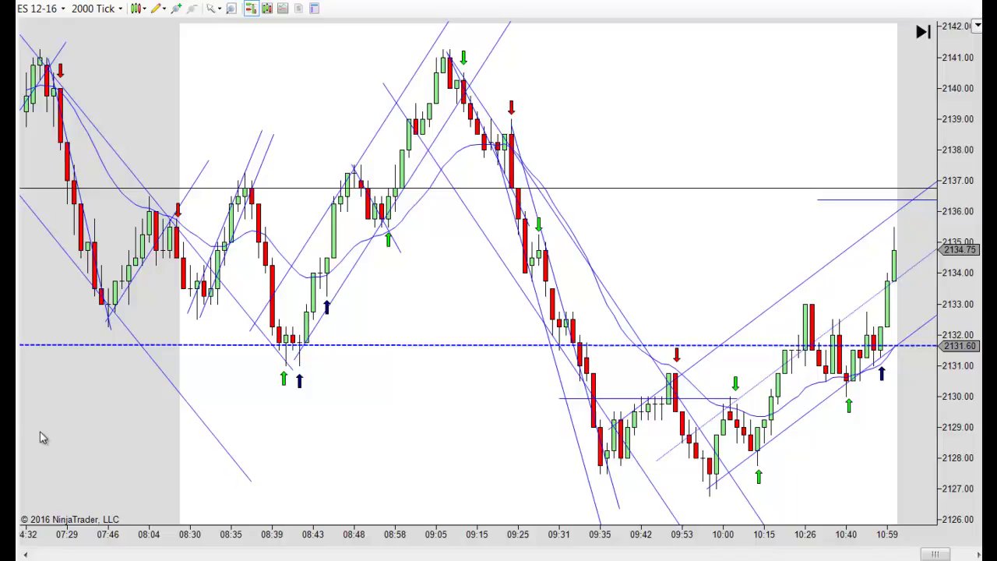
left_click(607, 478)
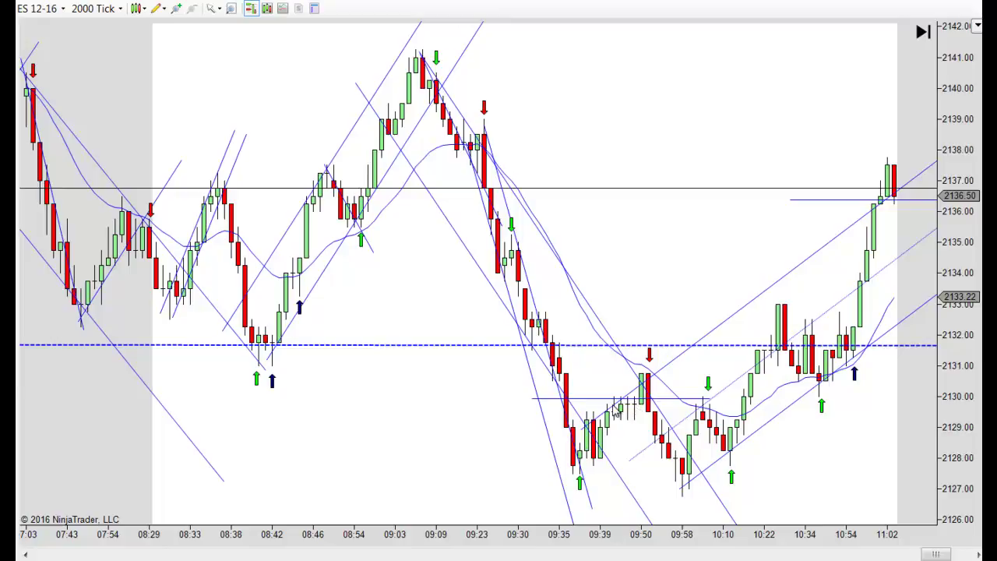
Fine-tune the short solid horizontal line at 2130 and align the green down arrow above the bar that reaches it.
left_click(633, 399)
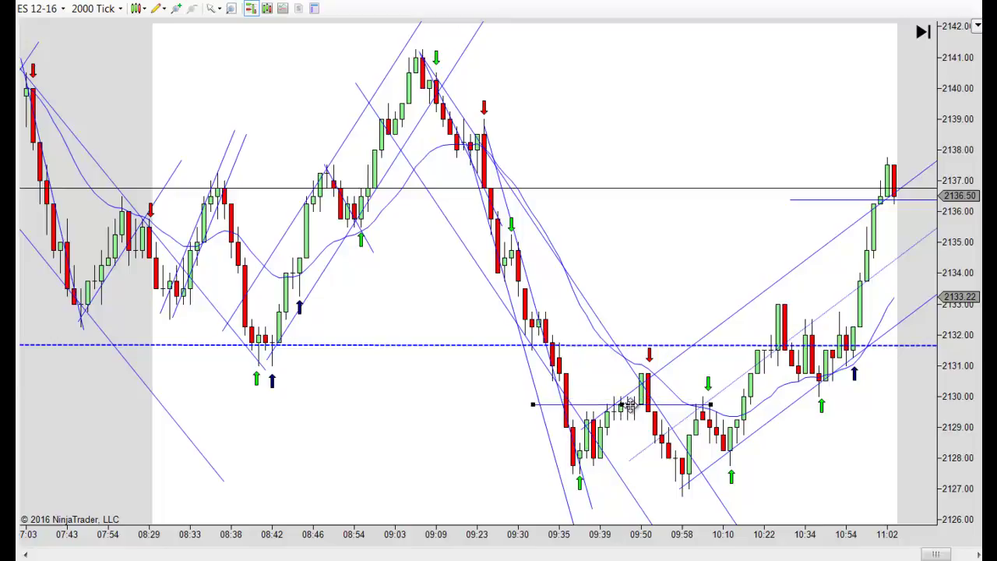
left_click_drag(634, 400, 636, 398)
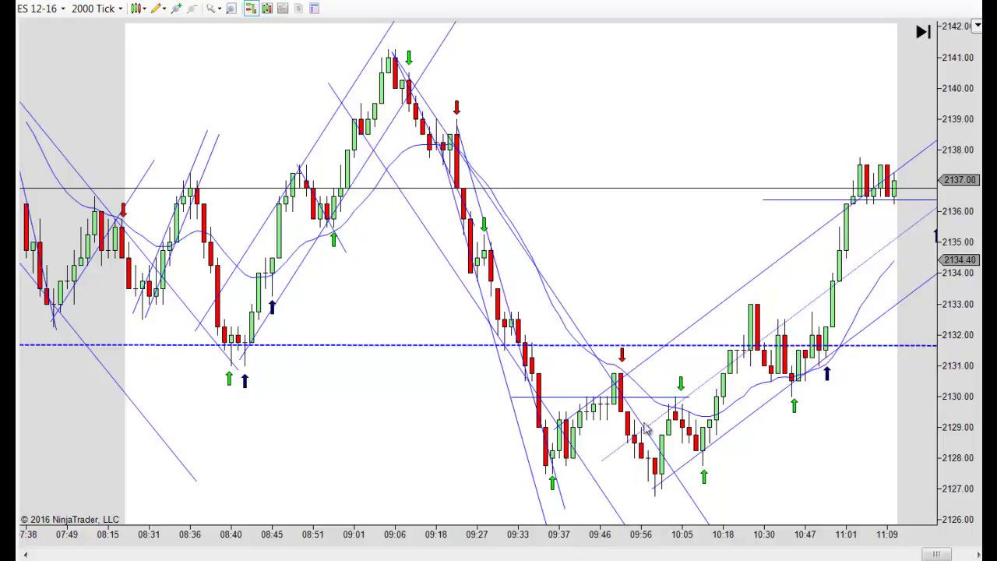
left_click(678, 381)
left_click_drag(820, 493, 749, 503)
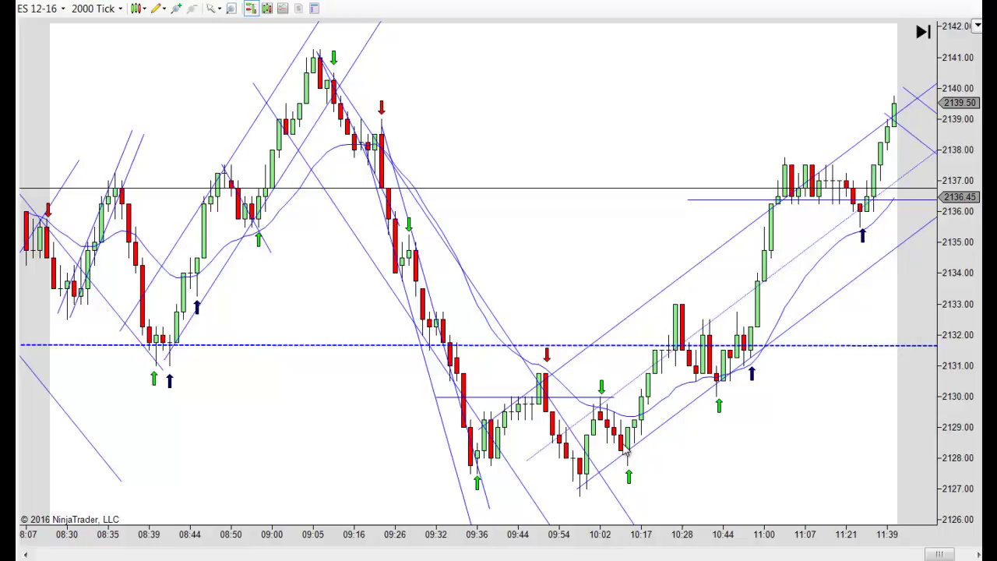
Move the green up arrow beneath the pullback low near 2128 at about 10:12 slightly closer to its bar.
left_click_drag(323, 465, 609, 464)
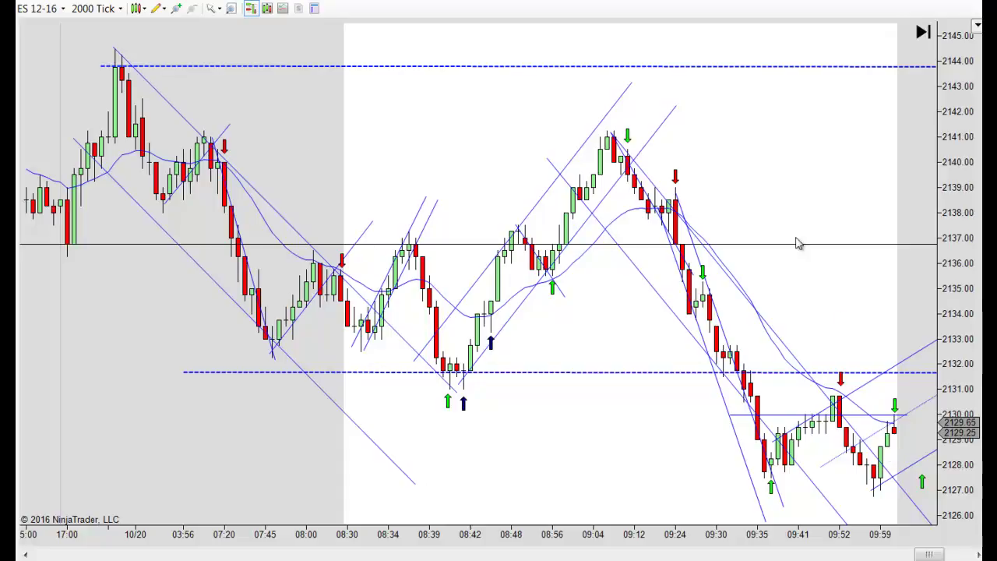
left_click_drag(834, 161, 625, 211)
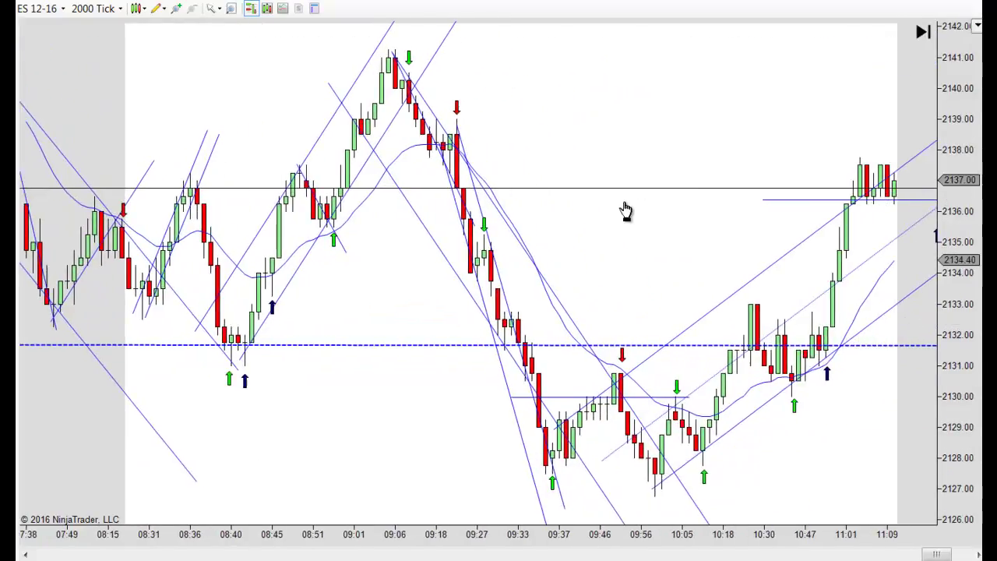
scroll(625, 211, "down", 2)
scroll(652, 438, "down", 2)
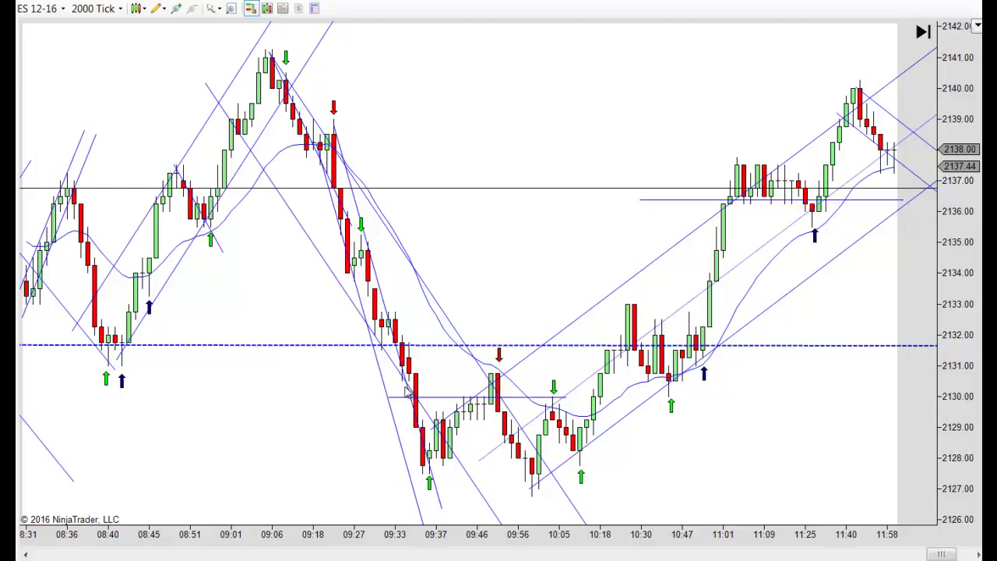
left_click(580, 475)
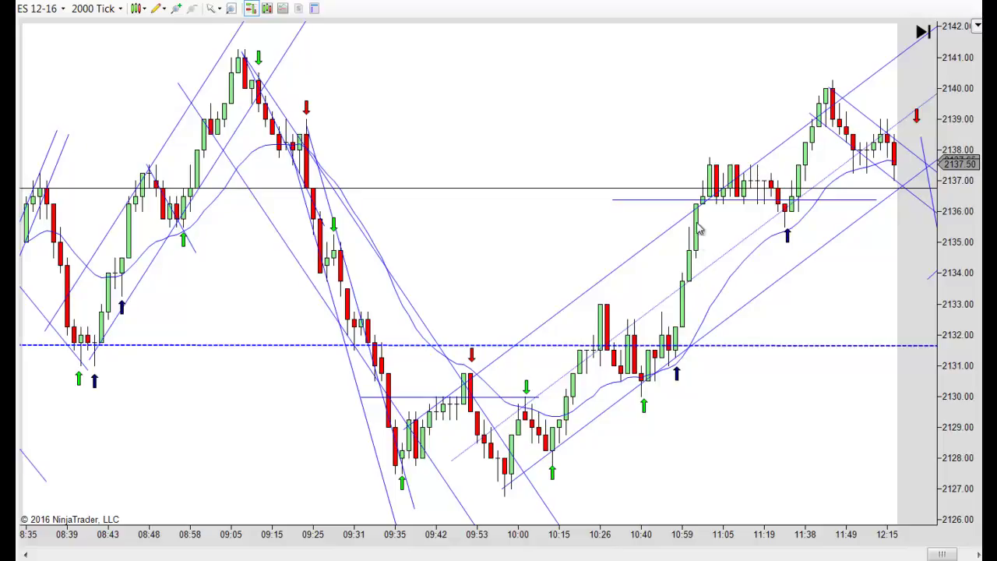
left_click_drag(822, 404, 714, 402)
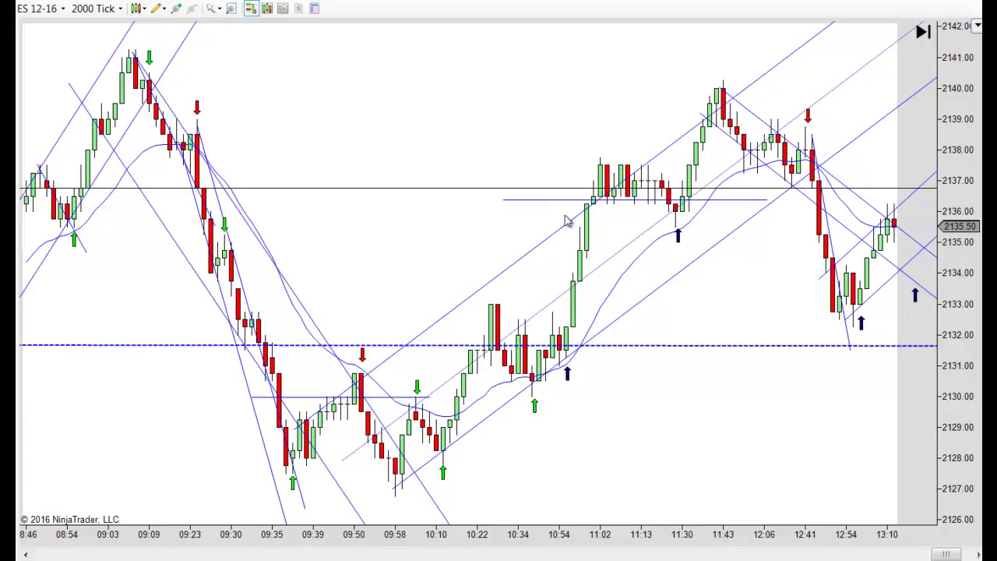
mouse_move(375, 368)
left_mouse_down()
mouse_move(376, 336)
mouse_move(382, 374)
left_mouse_up()
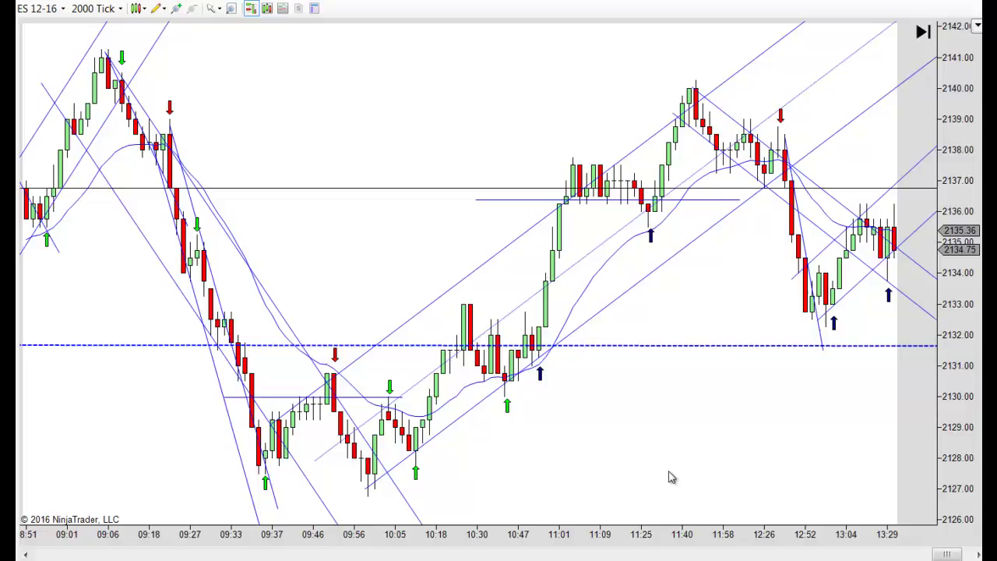
left_click_drag(667, 473, 722, 478)
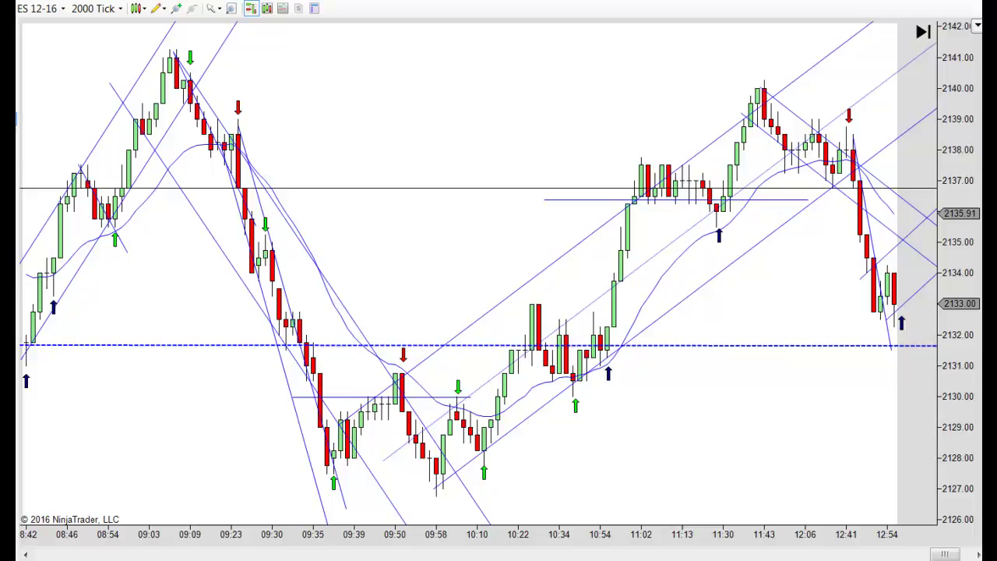
Project the rise from the 2127 low to the 2133 high from the 2130 pullback low with an arrow line, and delete that line.
left_click(434, 490)
left_click(506, 345)
left_click_drag(514, 331, 532, 306)
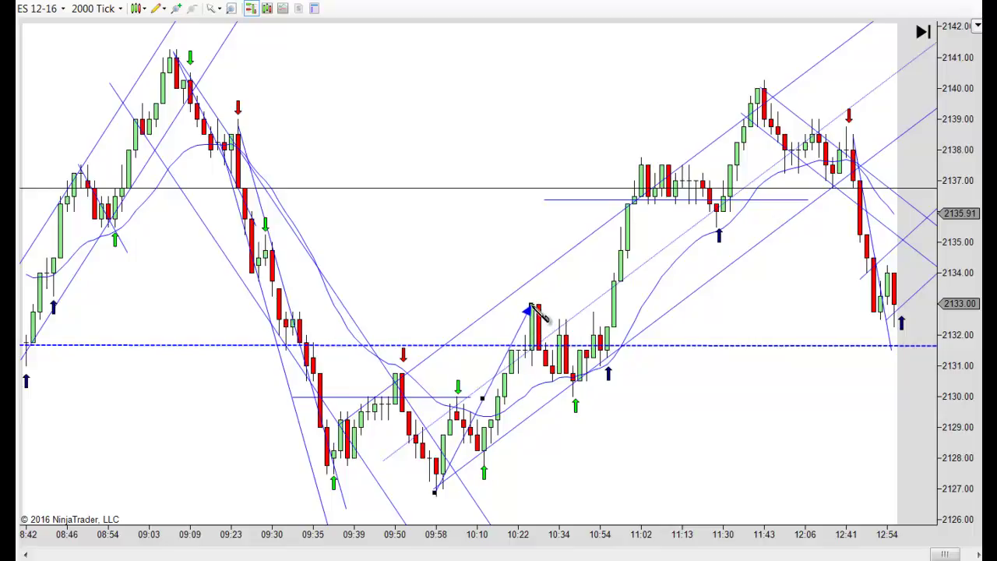
left_click_drag(491, 380, 629, 280)
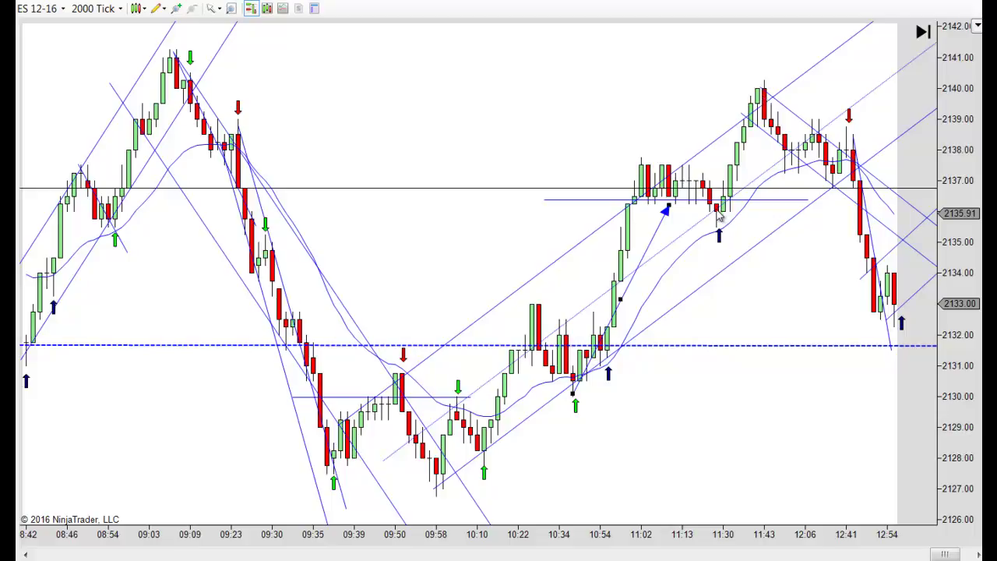
key("Delete")
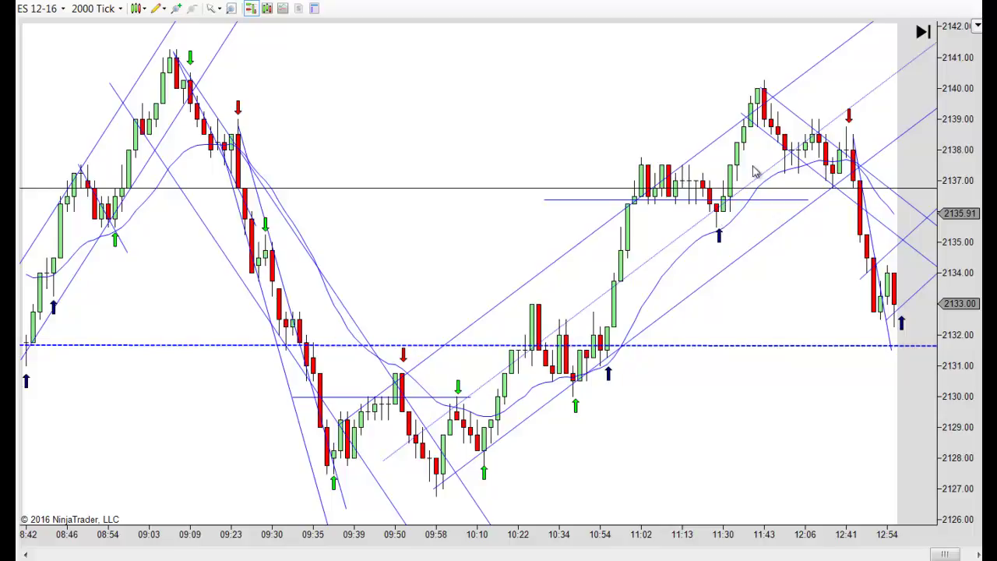
Compress the price scale to span about 2124 to 2144 and draw a trend line from the 2140 high at 11:43 down to about 2136.
left_click_drag(781, 301, 719, 314)
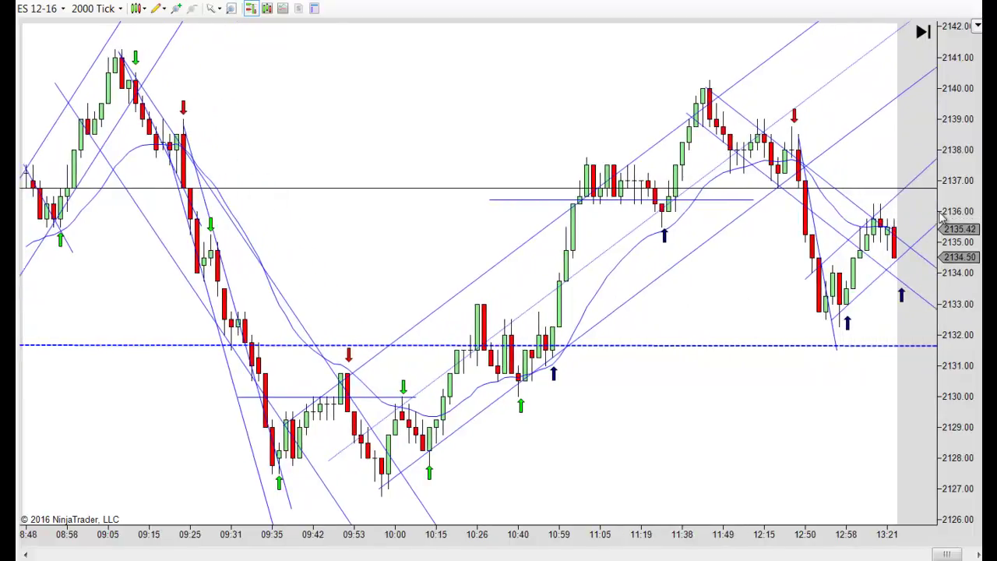
left_click_drag(960, 222, 959, 249)
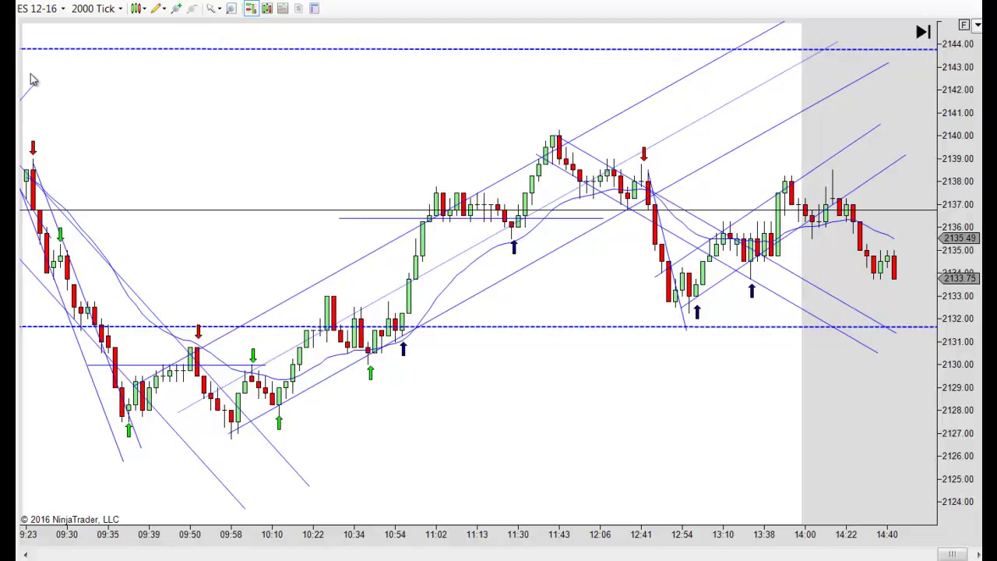
left_click(555, 141)
left_click(628, 216)
left_click(629, 221)
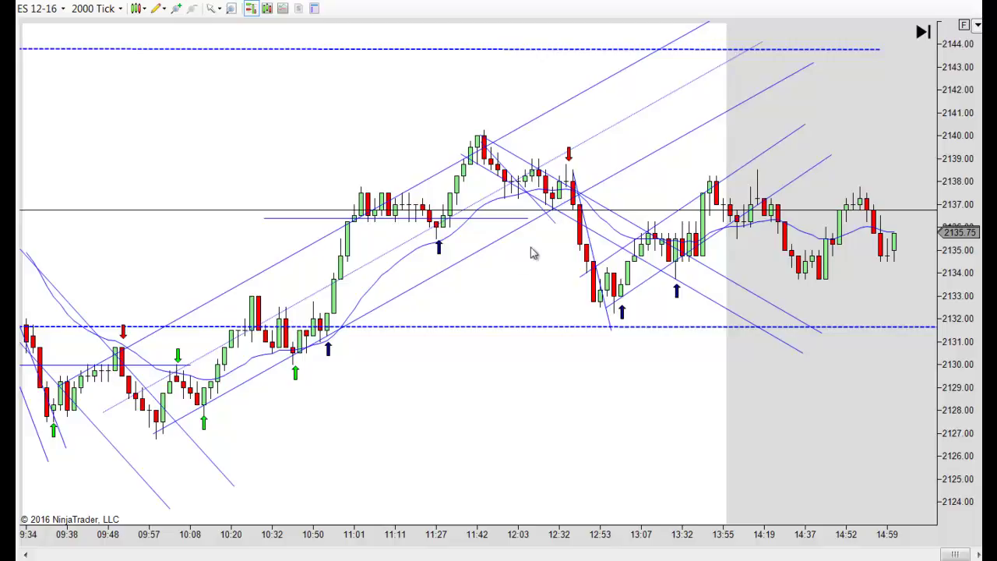
Realign the dark blue up arrow just beneath the pullback low near 2134 at about 13:29.
left_click_drag(545, 276, 814, 263)
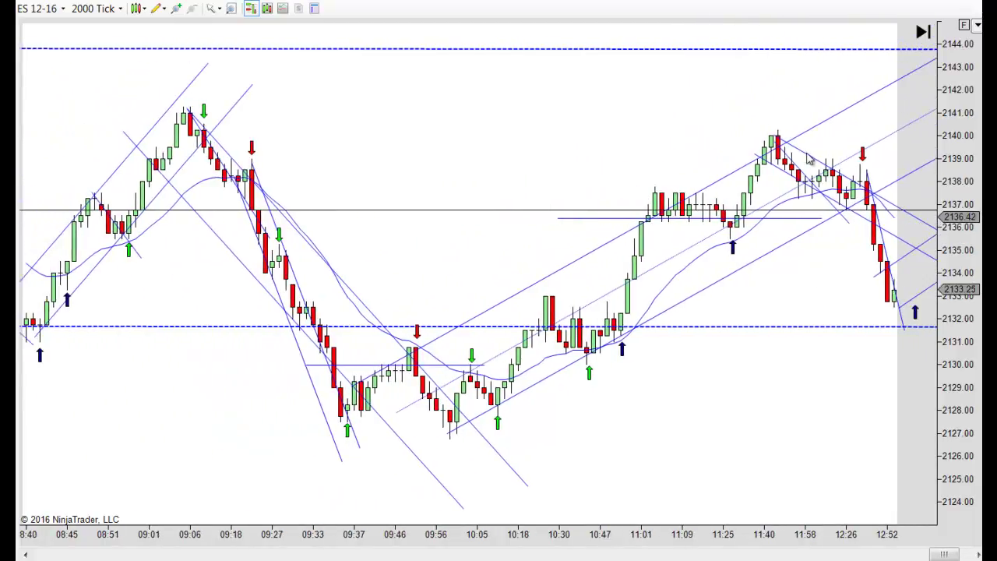
left_click_drag(689, 132, 372, 124)
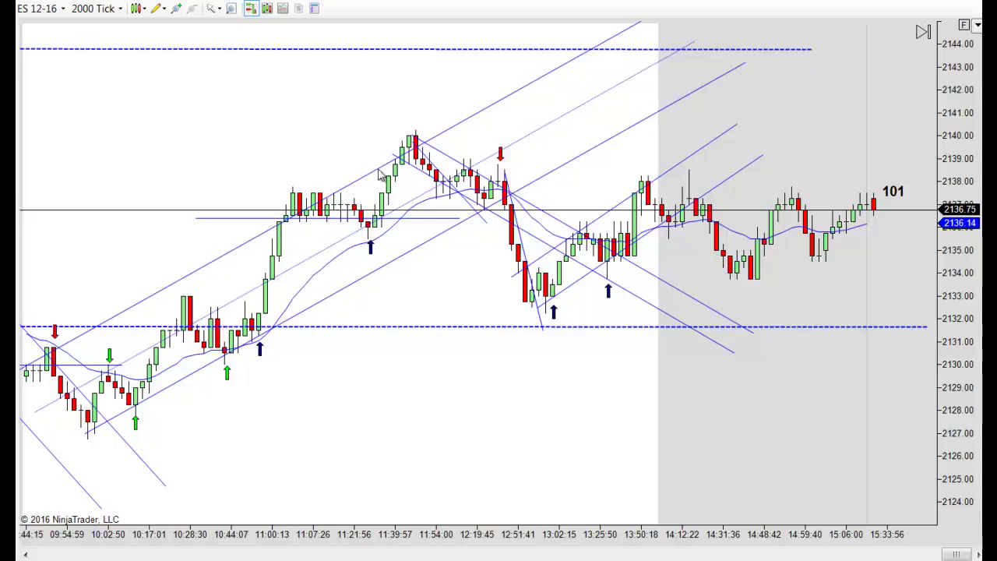
left_click_drag(470, 289, 649, 281)
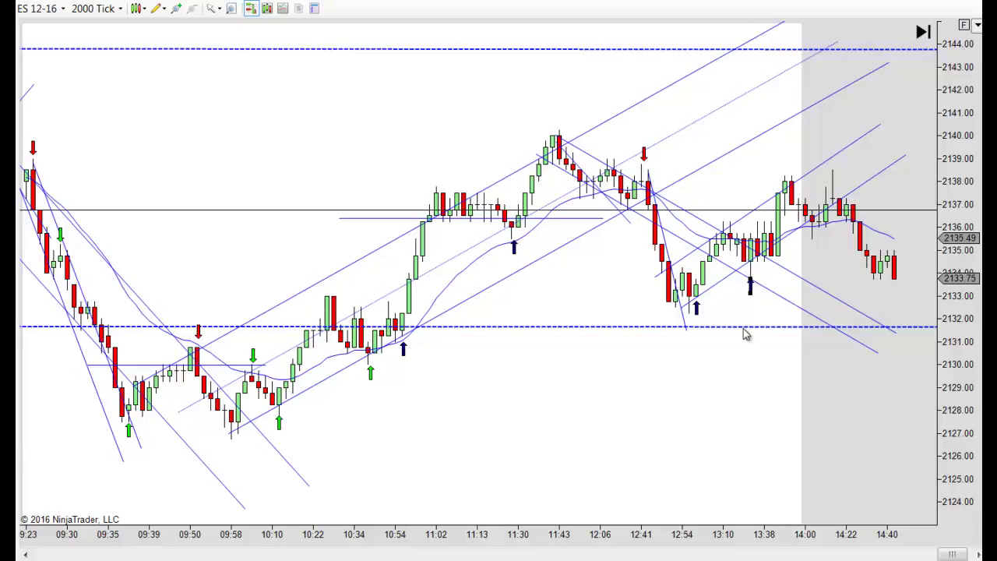
left_click_drag(750, 273, 758, 290)
left_click_drag(756, 300, 750, 289)
Examine the channels, horizontal levels and entry arrows across the whole session, from the overnight high through the afternoon close.
scroll(732, 388, "up", 2)
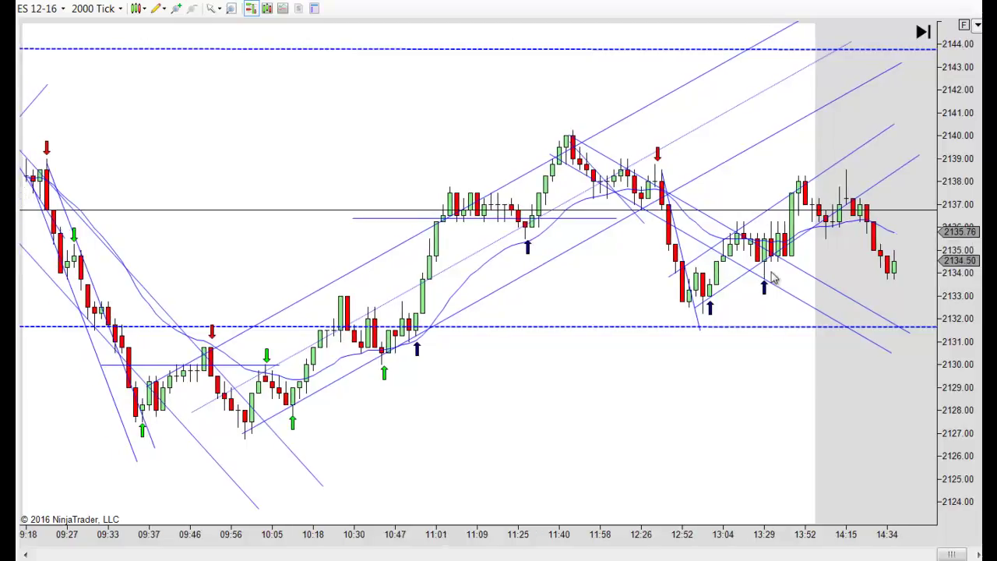
left_click_drag(600, 438, 682, 429)
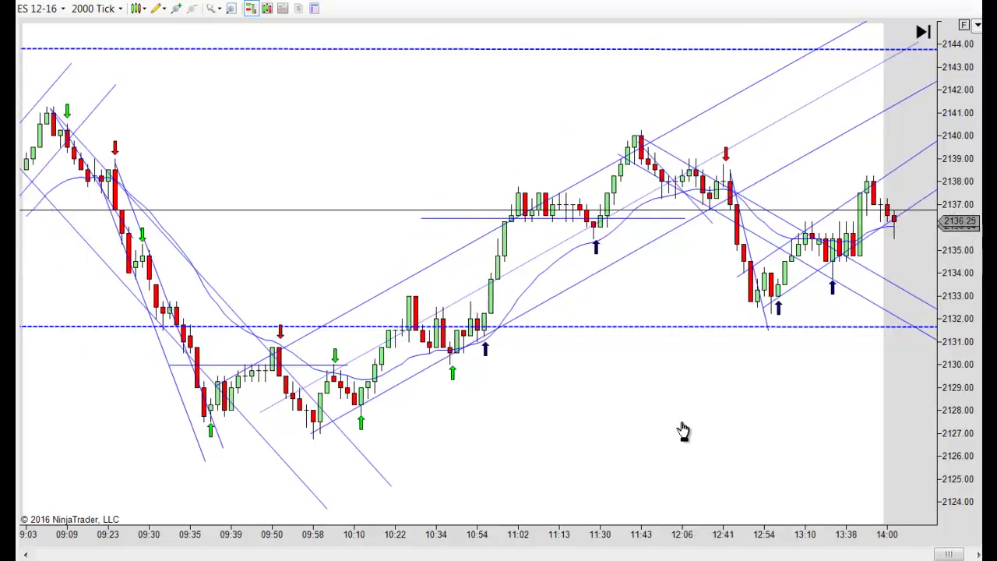
scroll(683, 422, "down", 3)
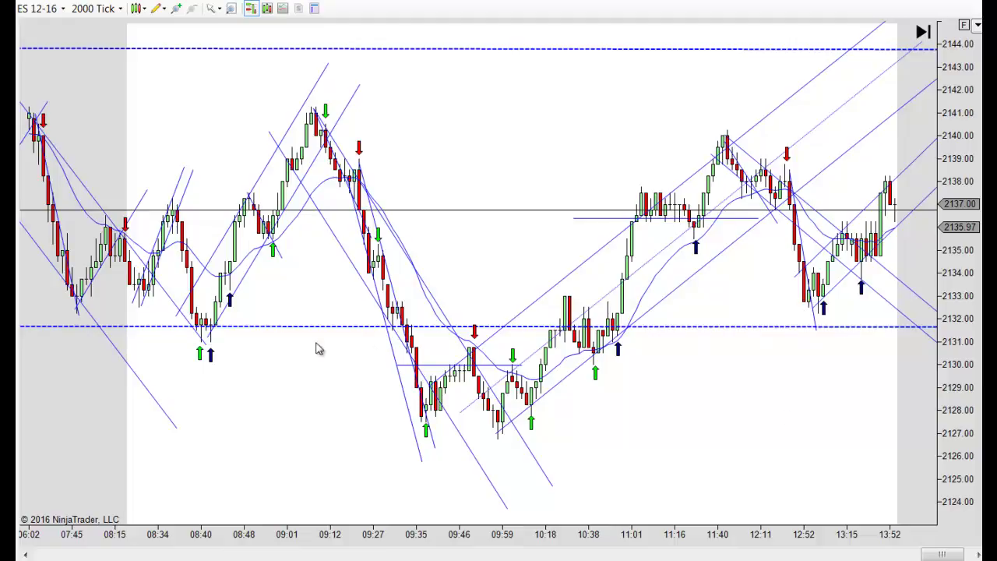
left_click_drag(821, 425, 692, 423)
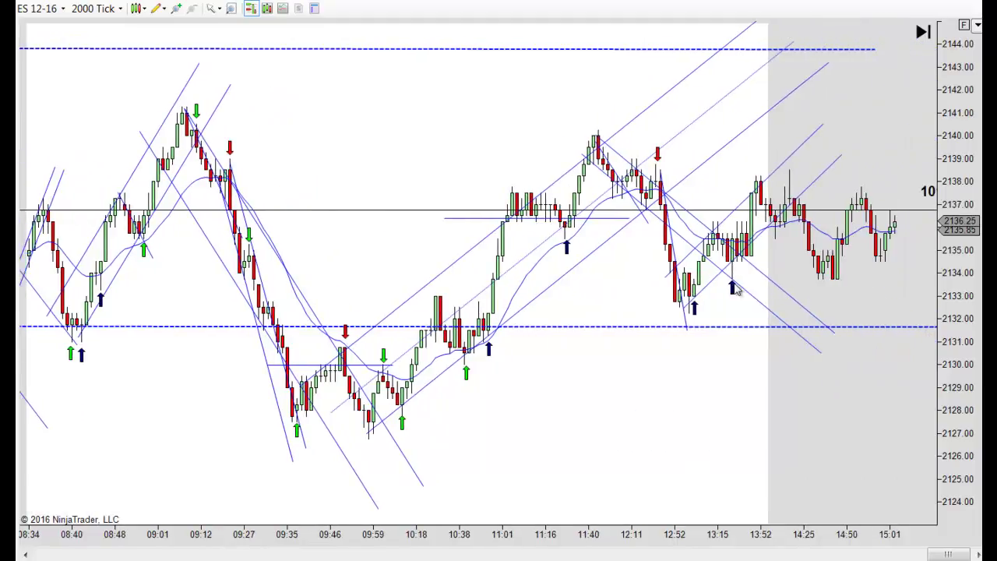
left_click_drag(672, 439, 833, 449)
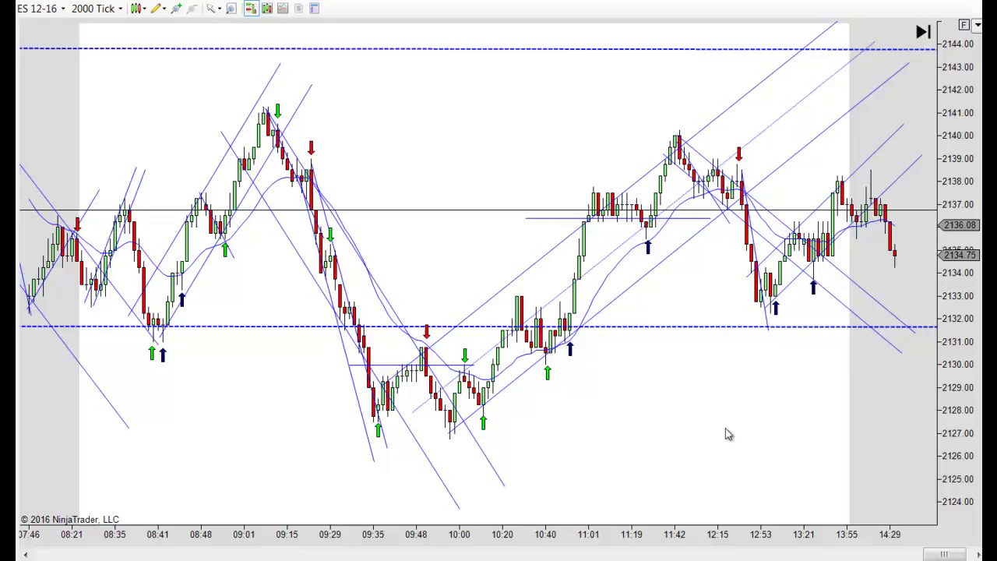
scroll(726, 434, "up", 1)
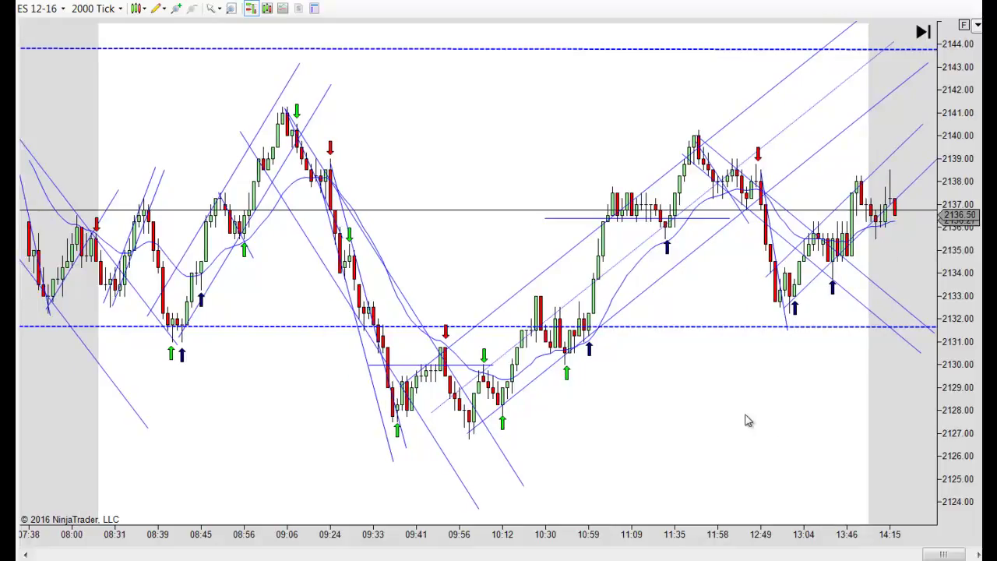
scroll(763, 417, "up", 2)
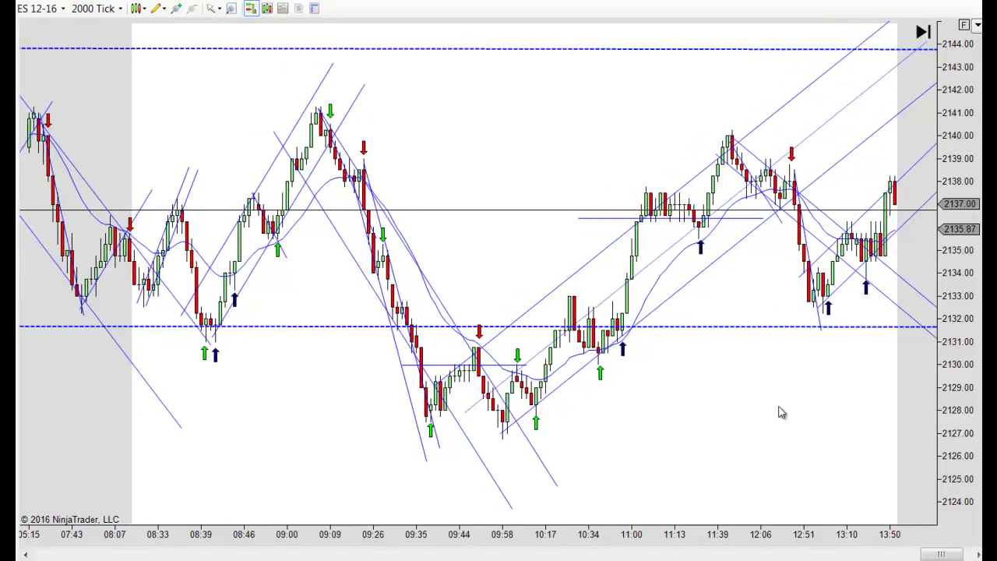
left_click_drag(735, 411, 805, 438)
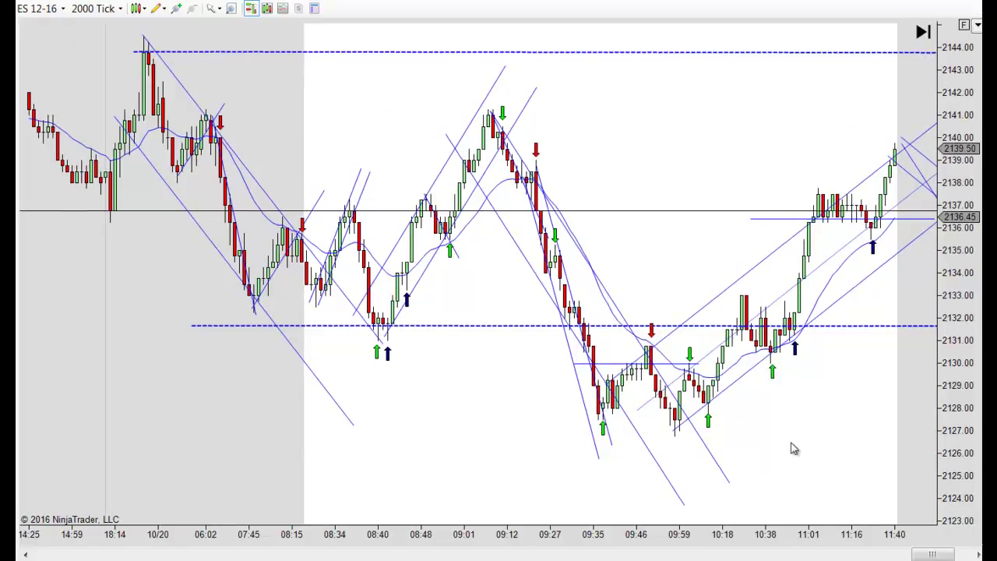
scroll(728, 456, "down", 5)
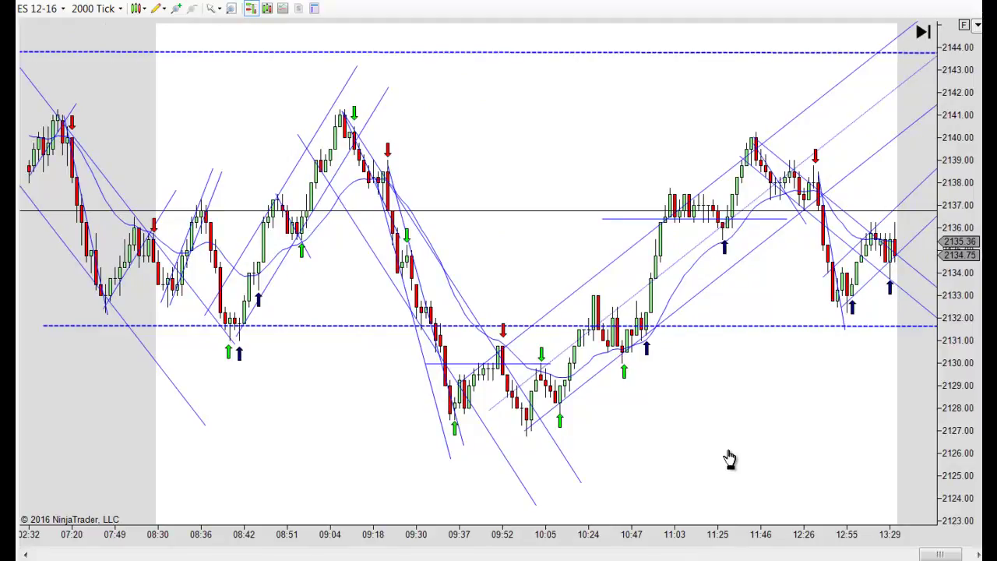
scroll(754, 441, "down", 5)
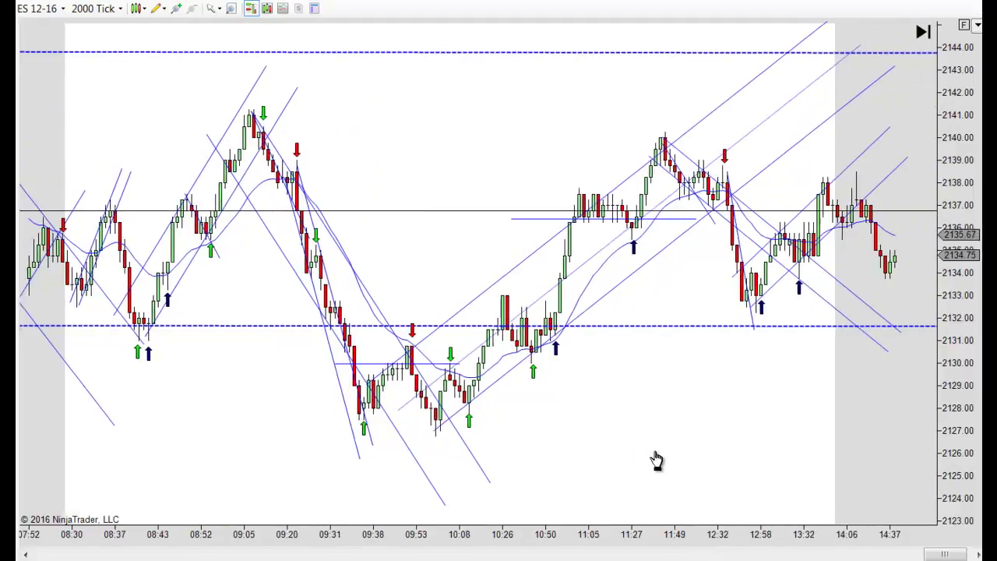
scroll(736, 445, "up", 4)
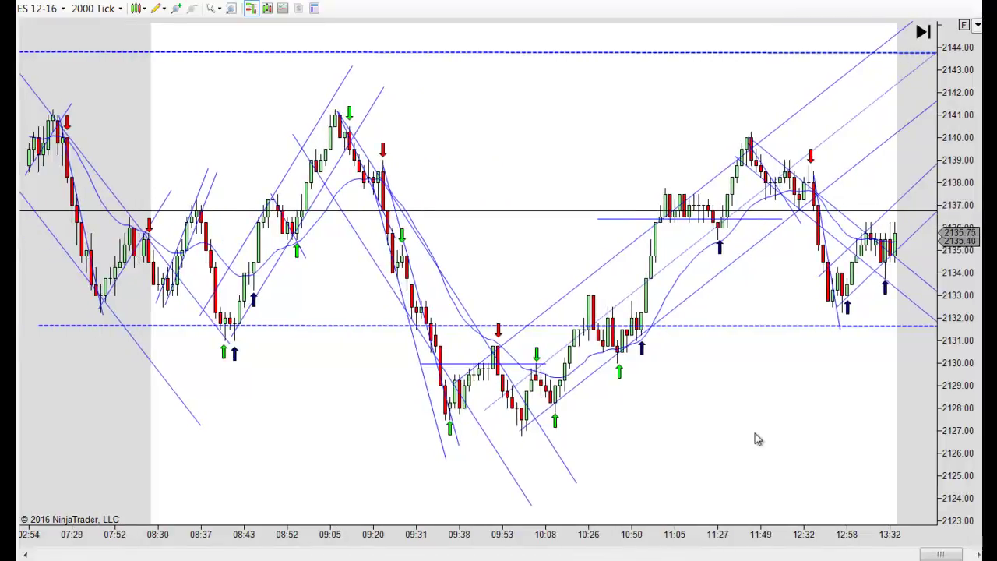
scroll(755, 434, "up", 4)
left_click_drag(819, 452, 576, 460)
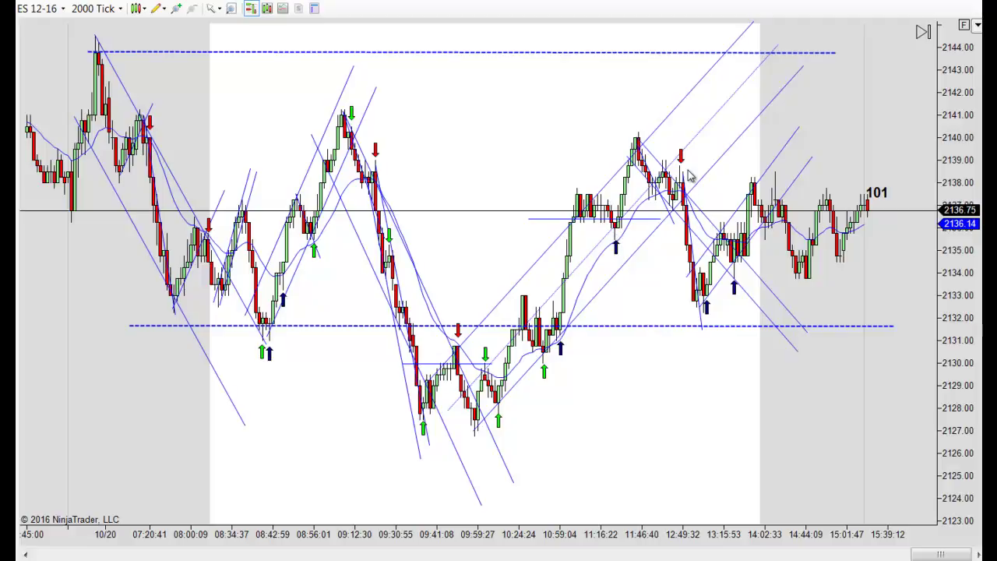
scroll(719, 447, "left", 2)
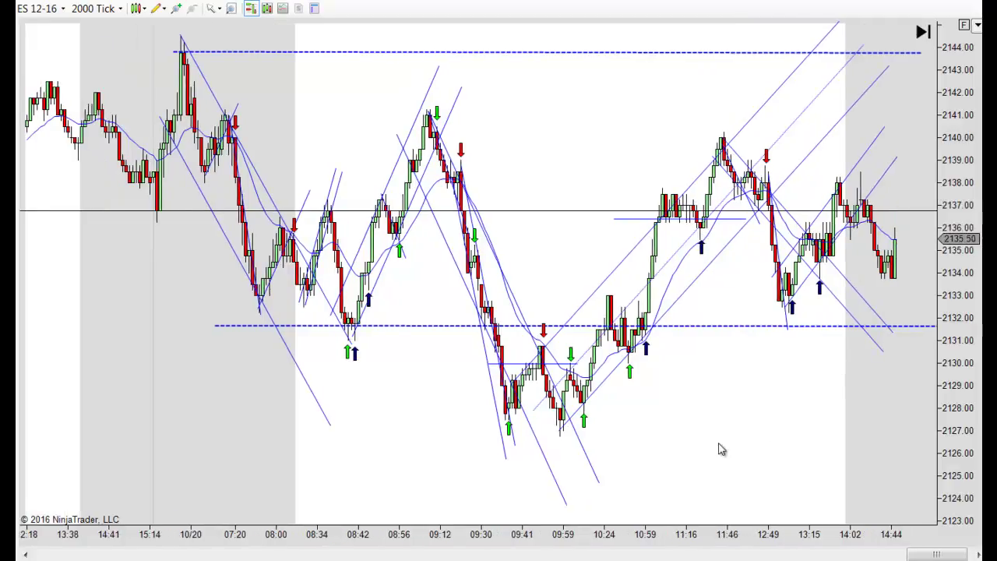
scroll(693, 460, "right", 1)
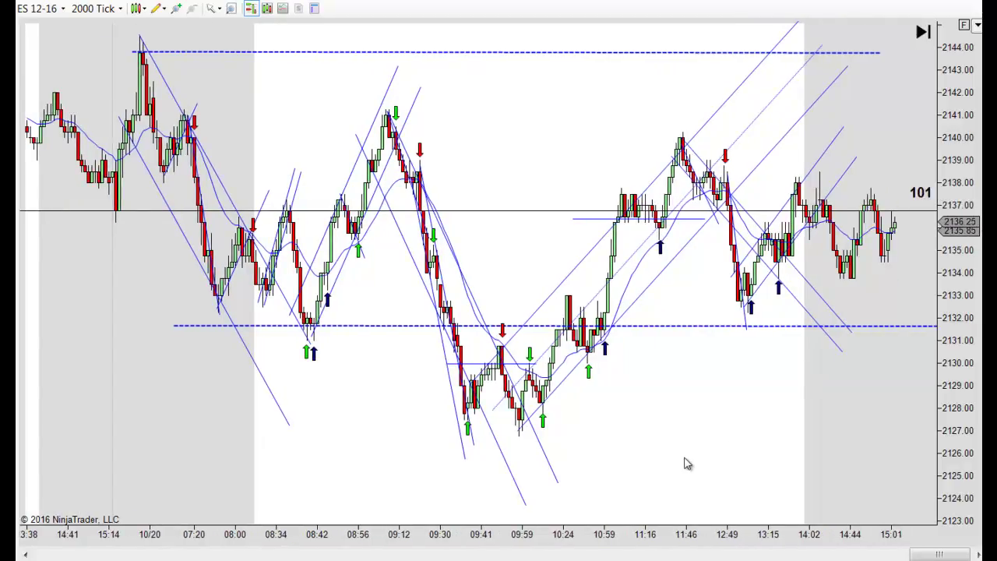